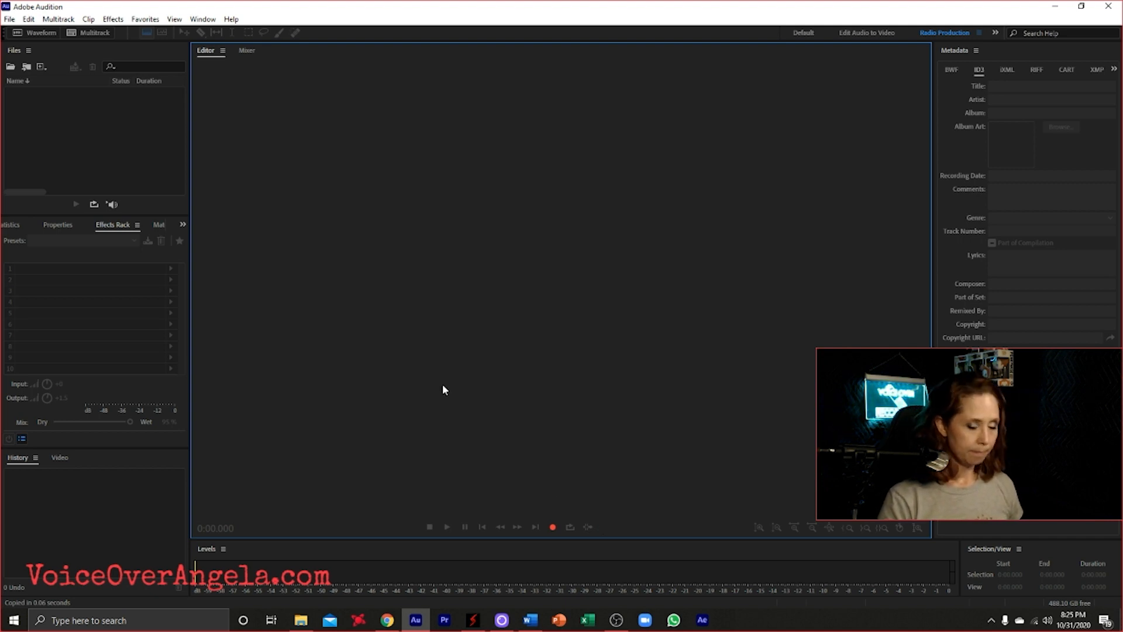
Create a new 48000 Hz mono audio file and record a voice take of about 11.5 seconds.
key("ctrl+shift+n")
key("Return")
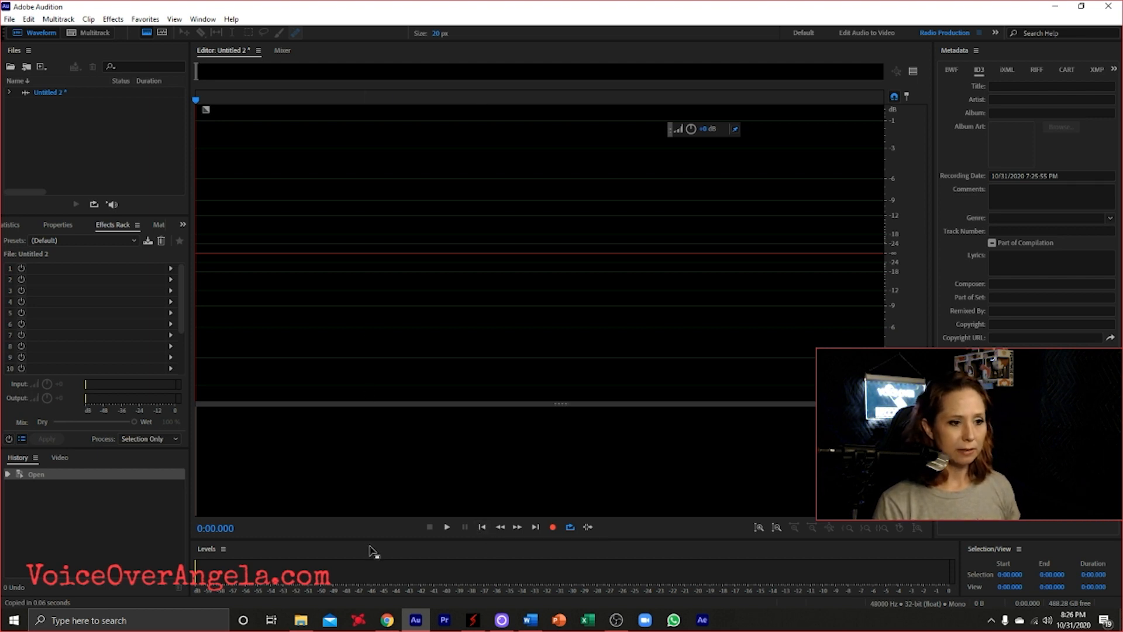
left_click(555, 528)
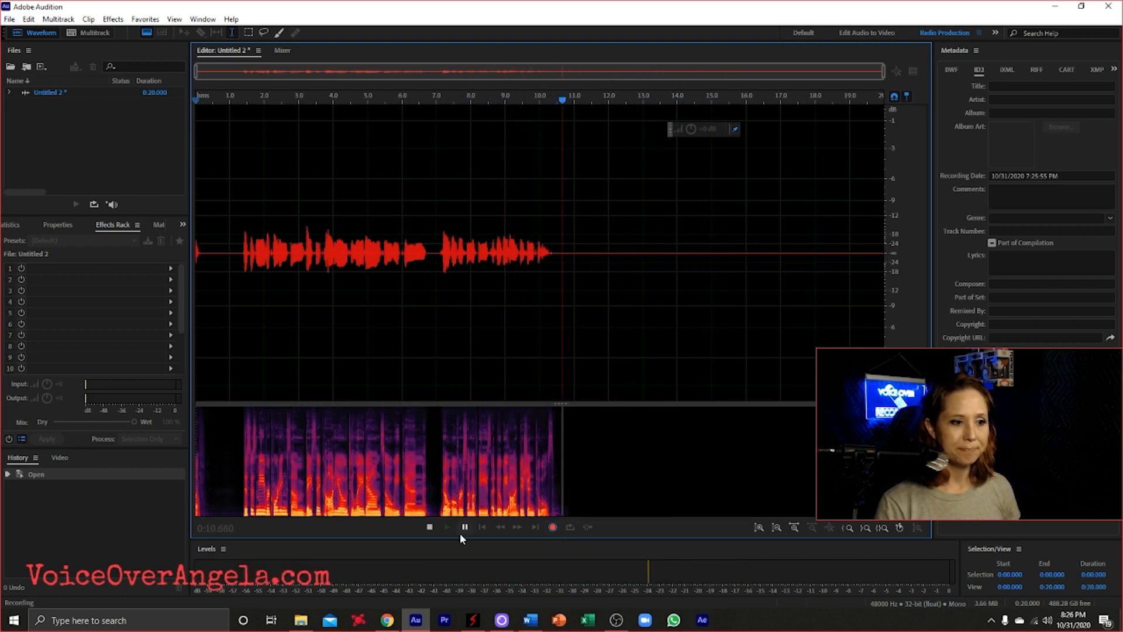
left_click(429, 527)
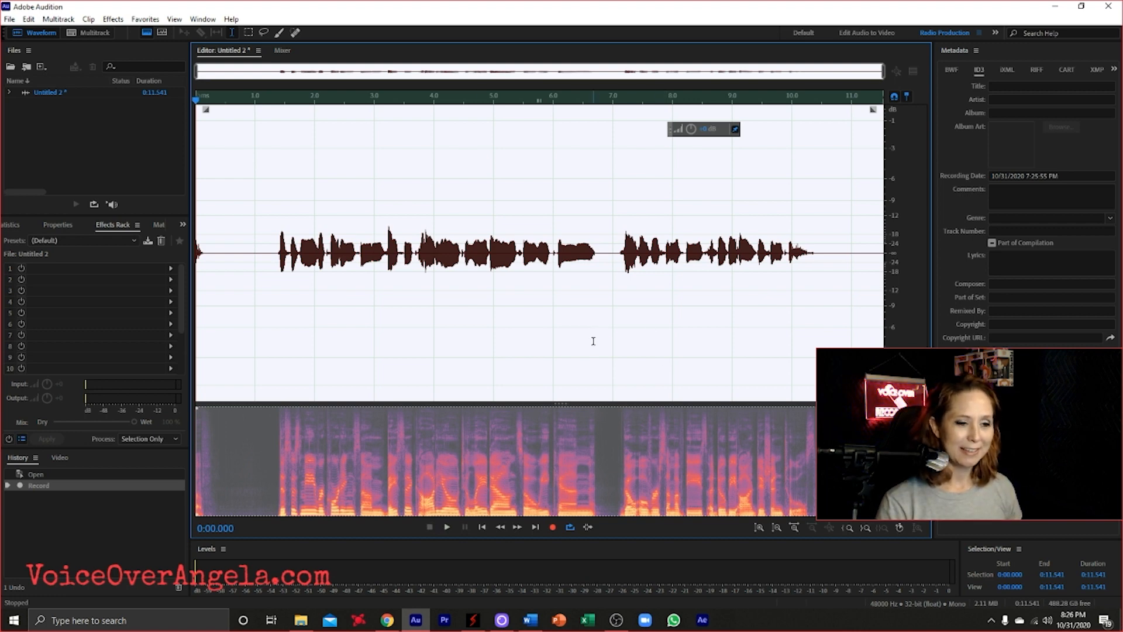
Place the playhead at about 4.9 and 7.6 seconds in the recording, and return it to the start.
left_click(487, 341)
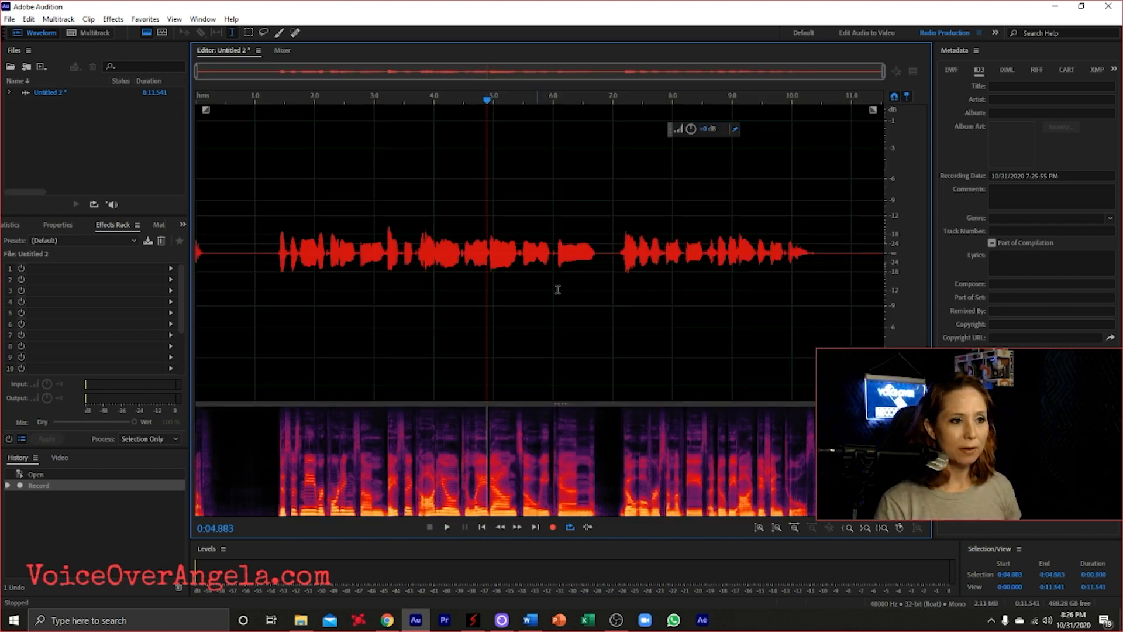
left_click(651, 198)
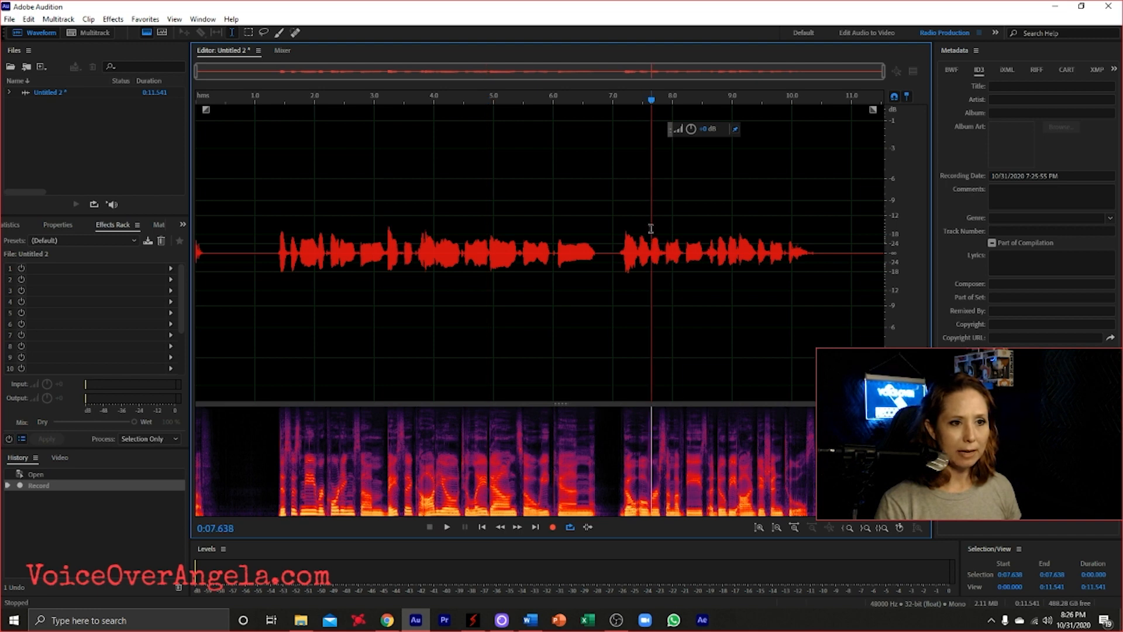
left_click(482, 527)
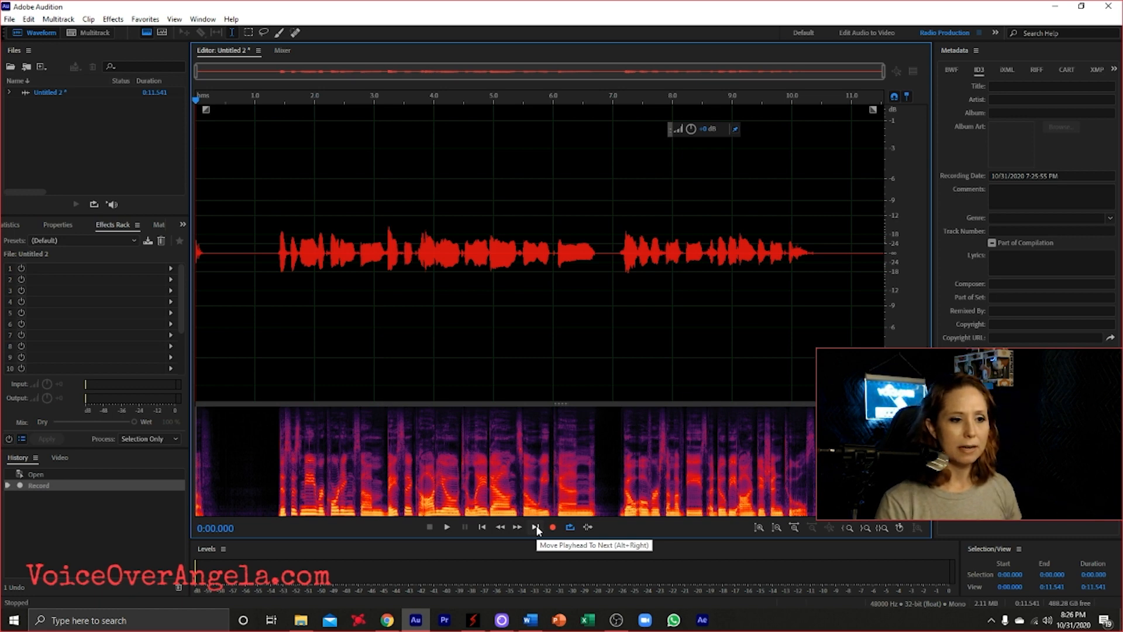
Add a marker at about 10.8 seconds and jump the playhead to it from about 8.1 seconds.
left_click(839, 144)
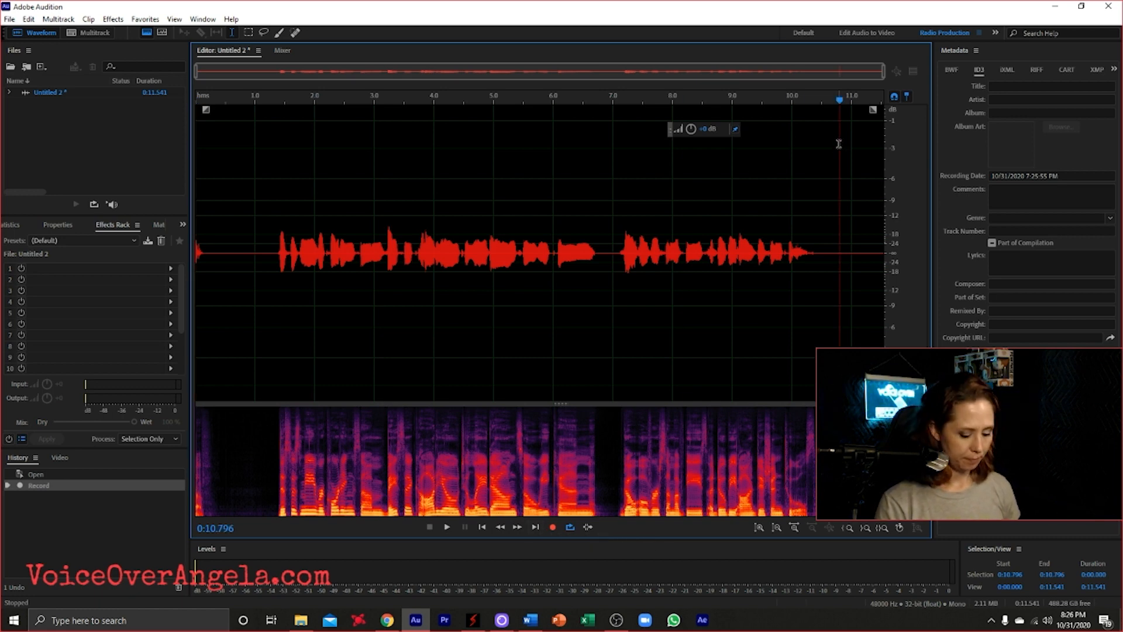
key("m")
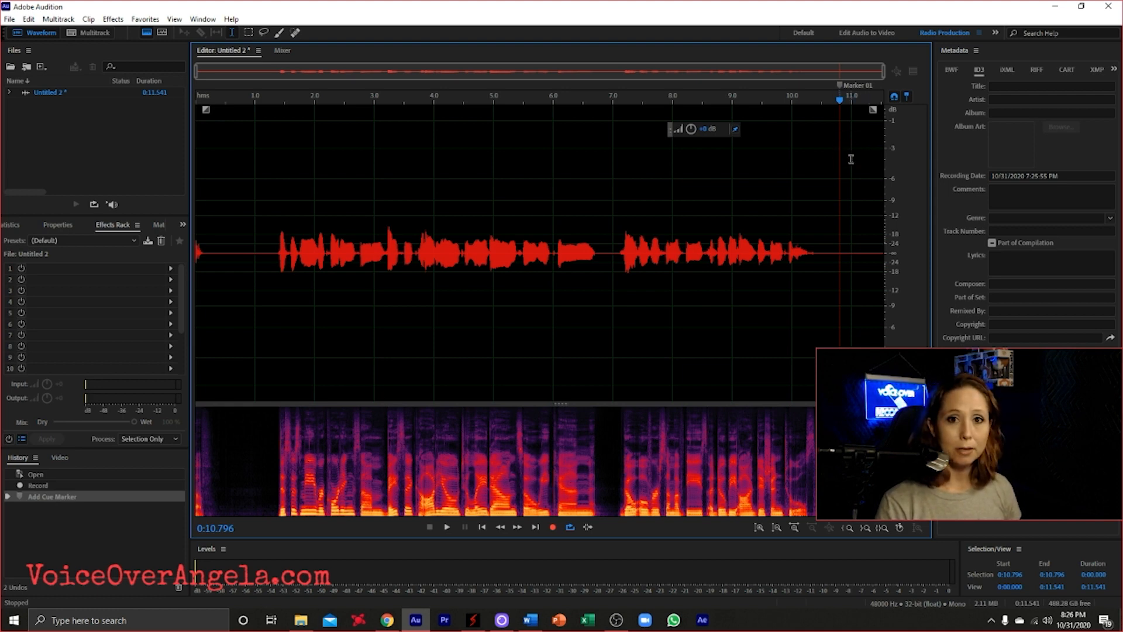
left_click(681, 185)
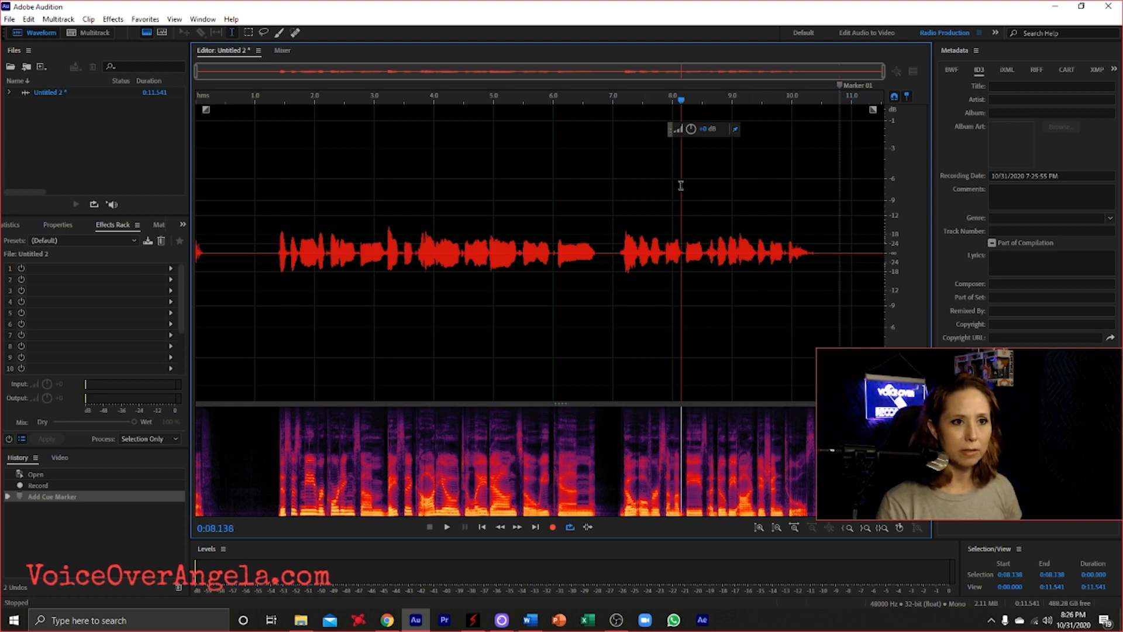
left_click(535, 527)
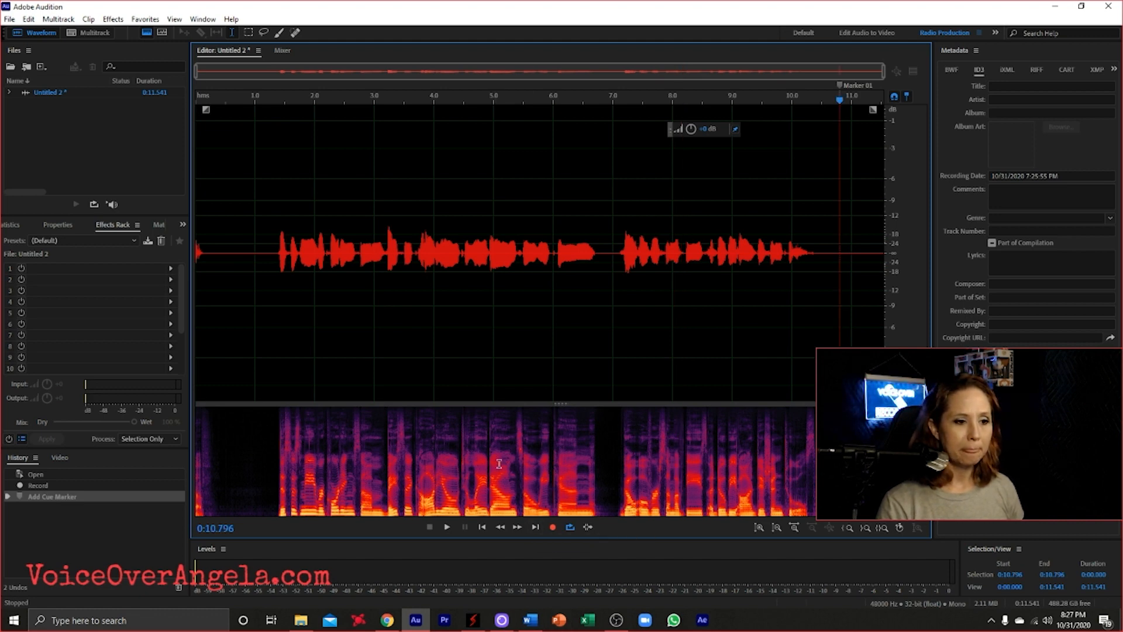
Move the marker near the recording's end to about 7.0 seconds and delete it.
left_click(485, 224)
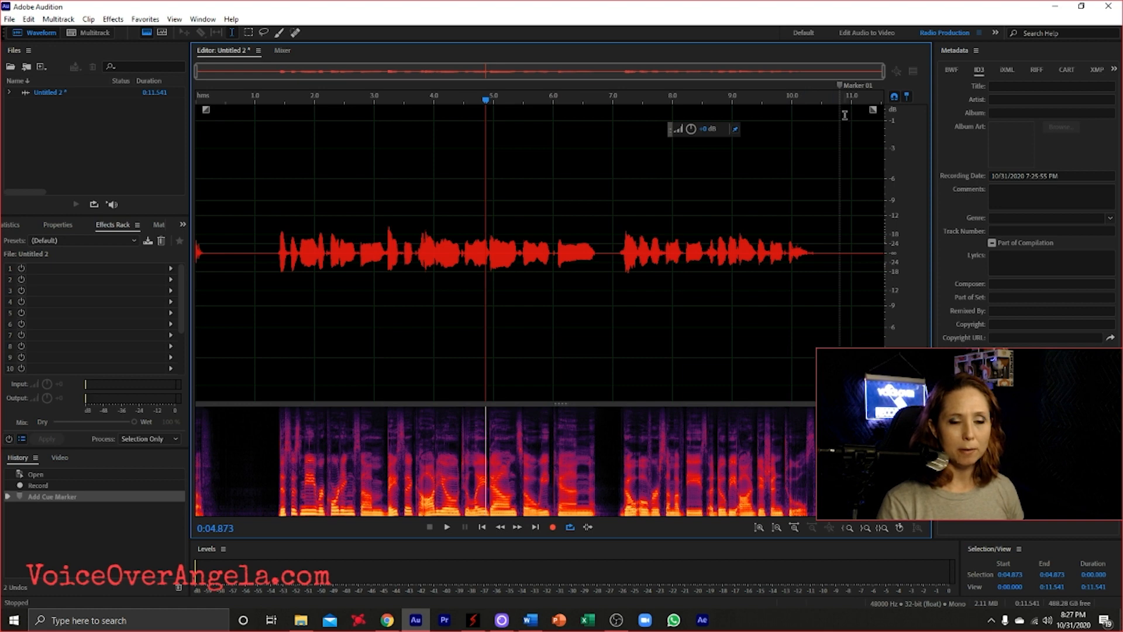
left_click_drag(840, 86, 609, 157)
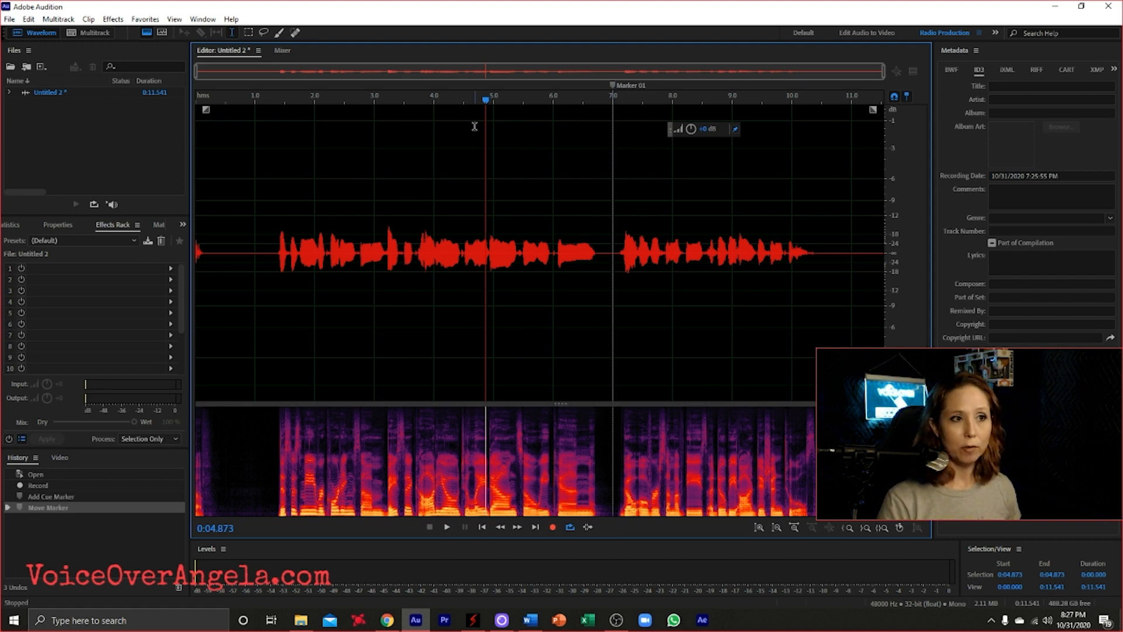
left_click_drag(487, 101, 601, 100)
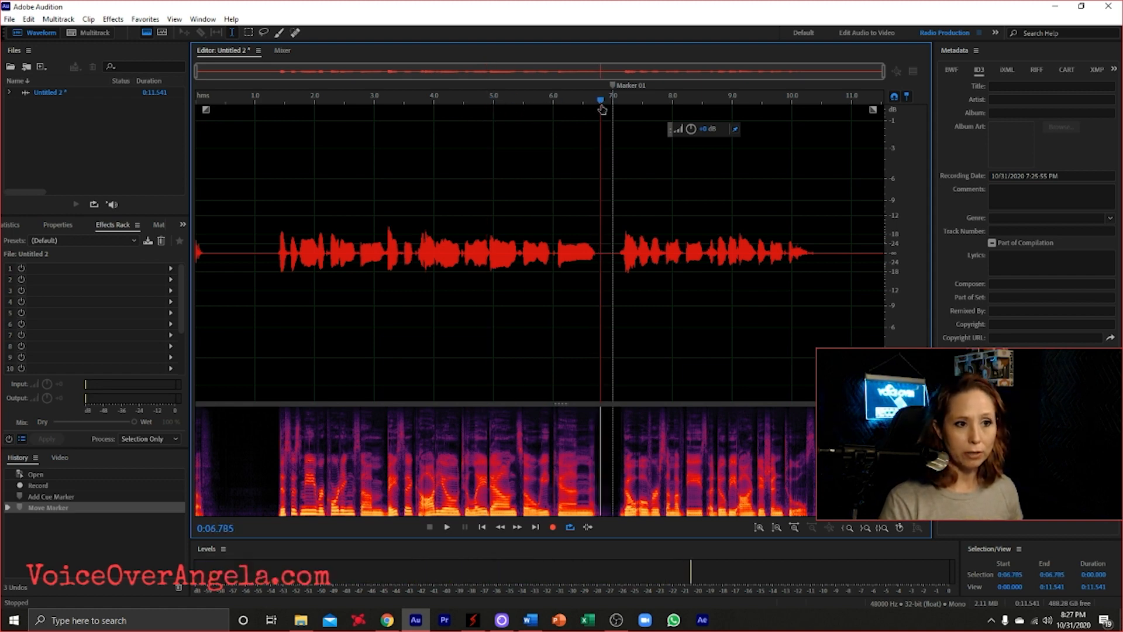
right_click(613, 88)
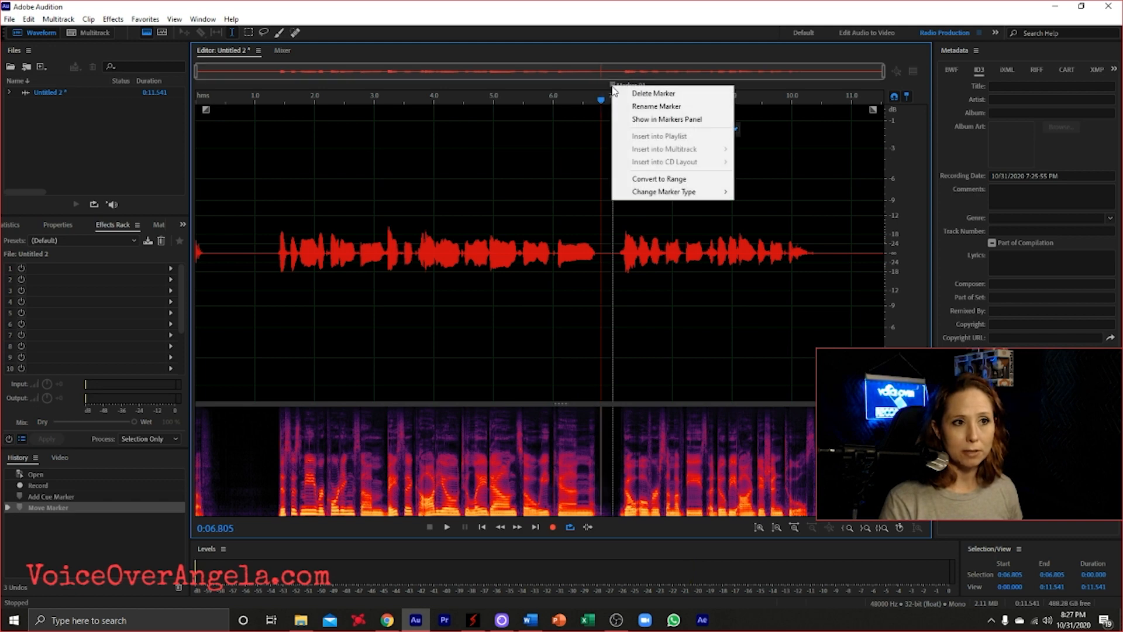
left_click(614, 117)
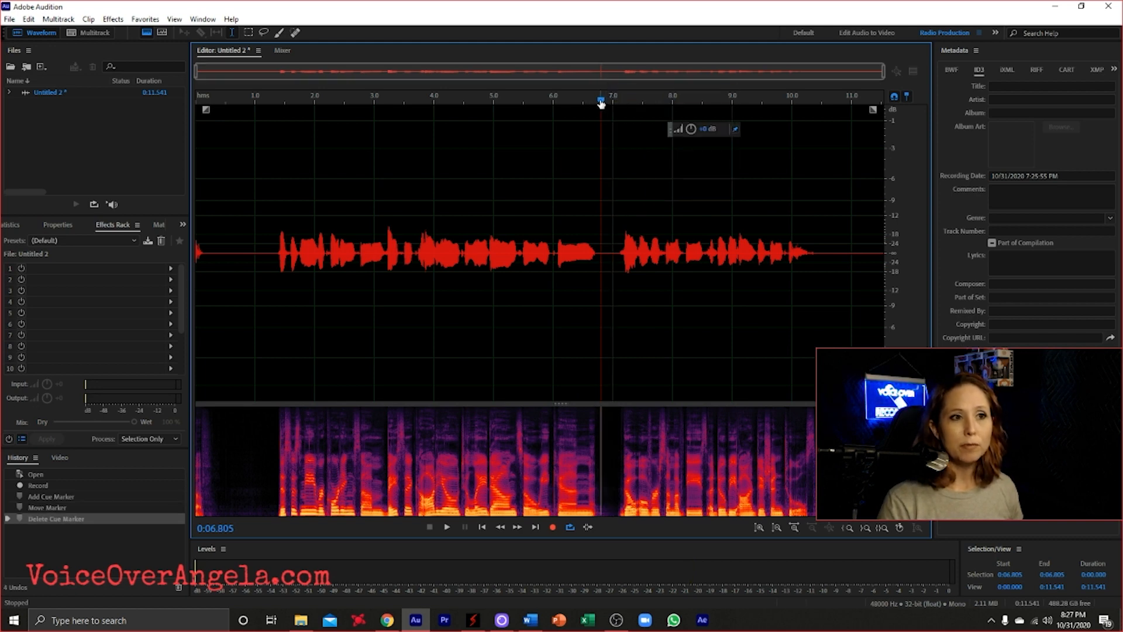
Add a marker in the pause at about 6.93 seconds and change its type to Subclip.
left_click_drag(601, 101, 609, 104)
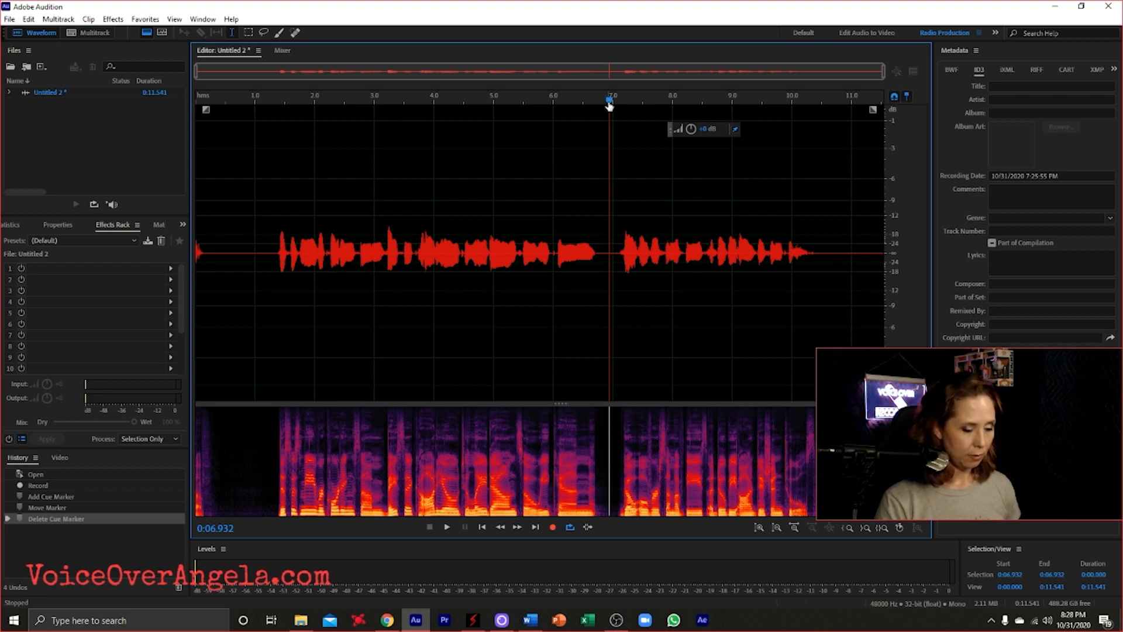
key("m")
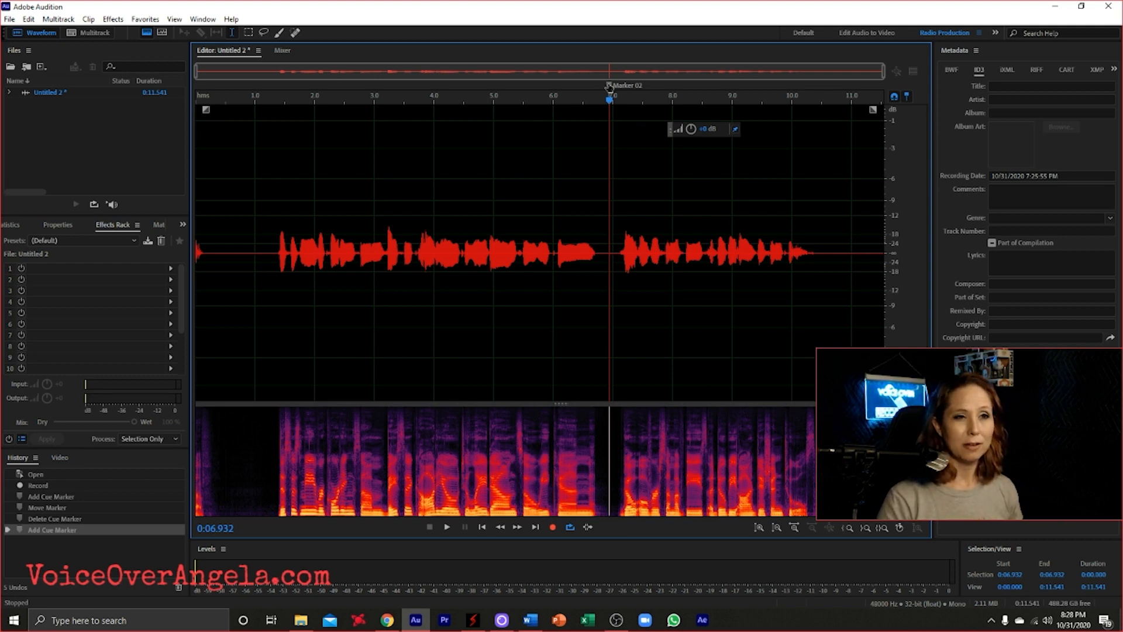
right_click(609, 87)
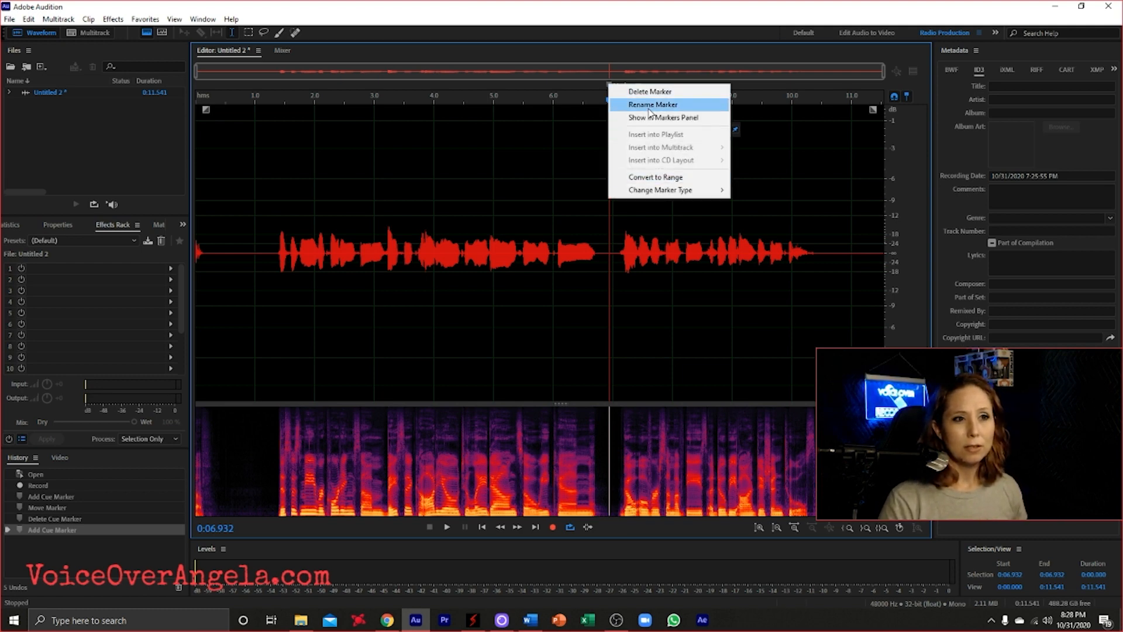
mouse_move(633, 191)
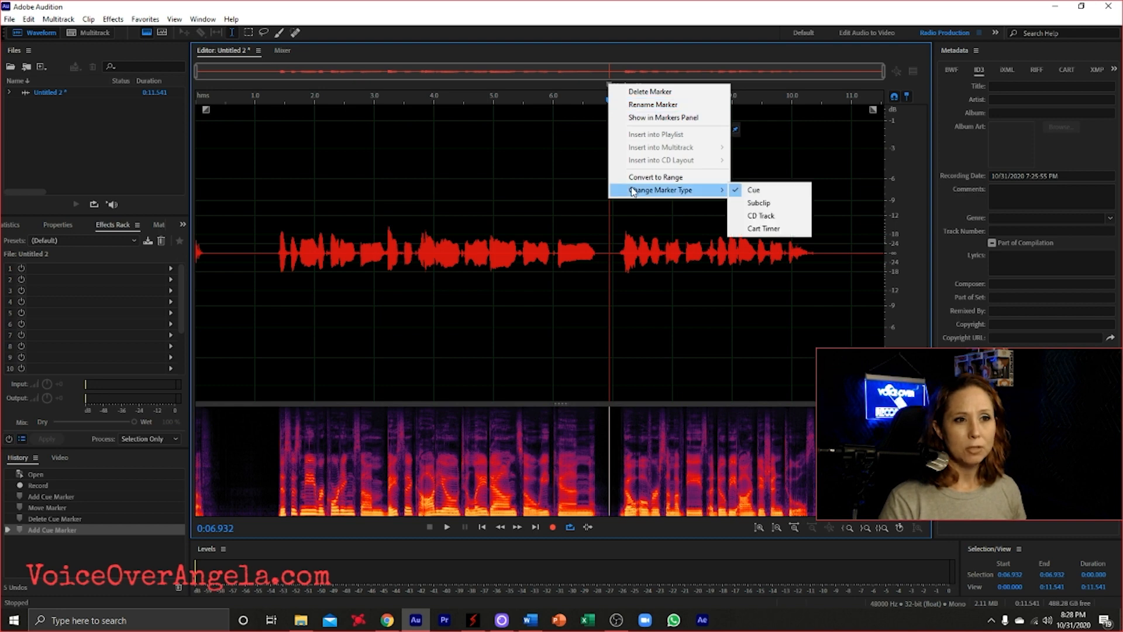
left_click(760, 202)
Move the Subclip marker to about 7.1 seconds and add another marker at about 8.88 seconds.
left_click_drag(609, 87, 621, 88)
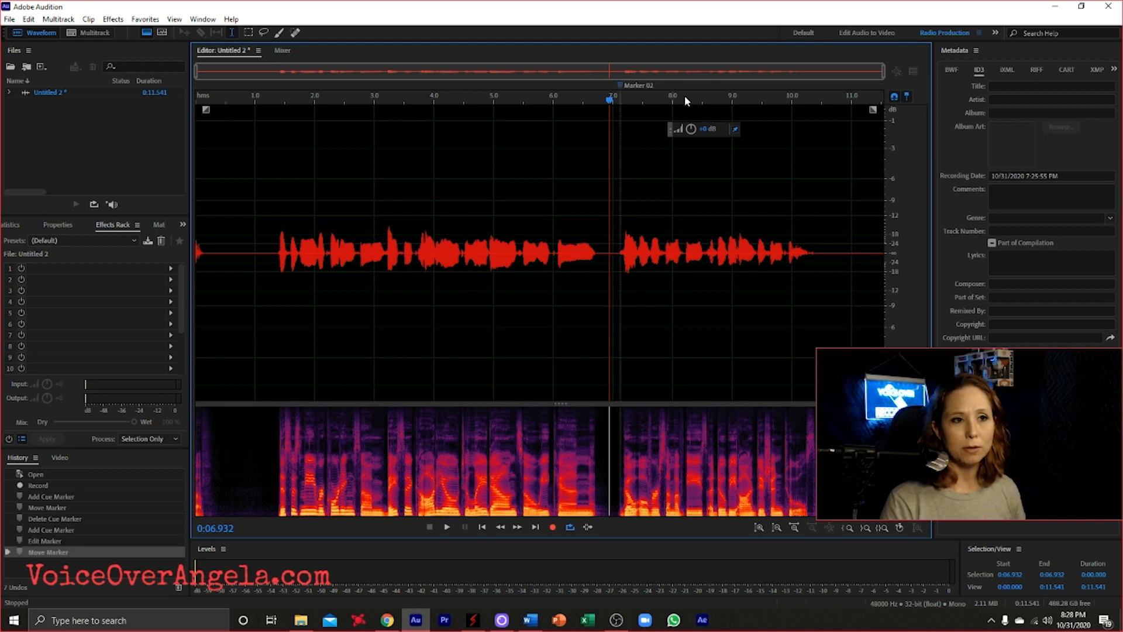
left_click(725, 97)
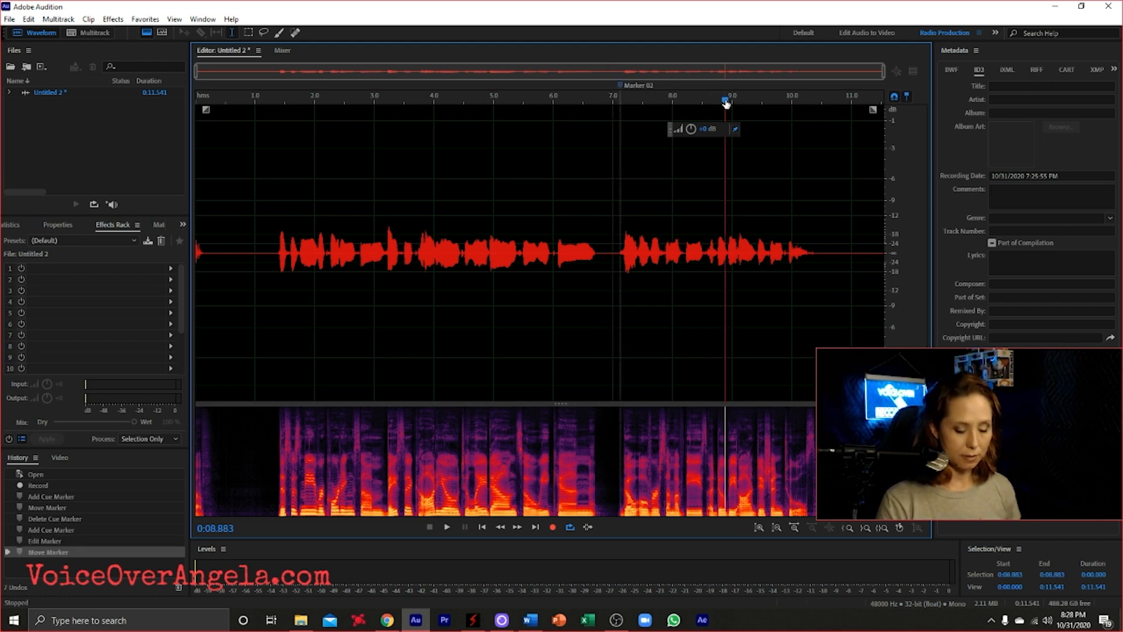
key("m")
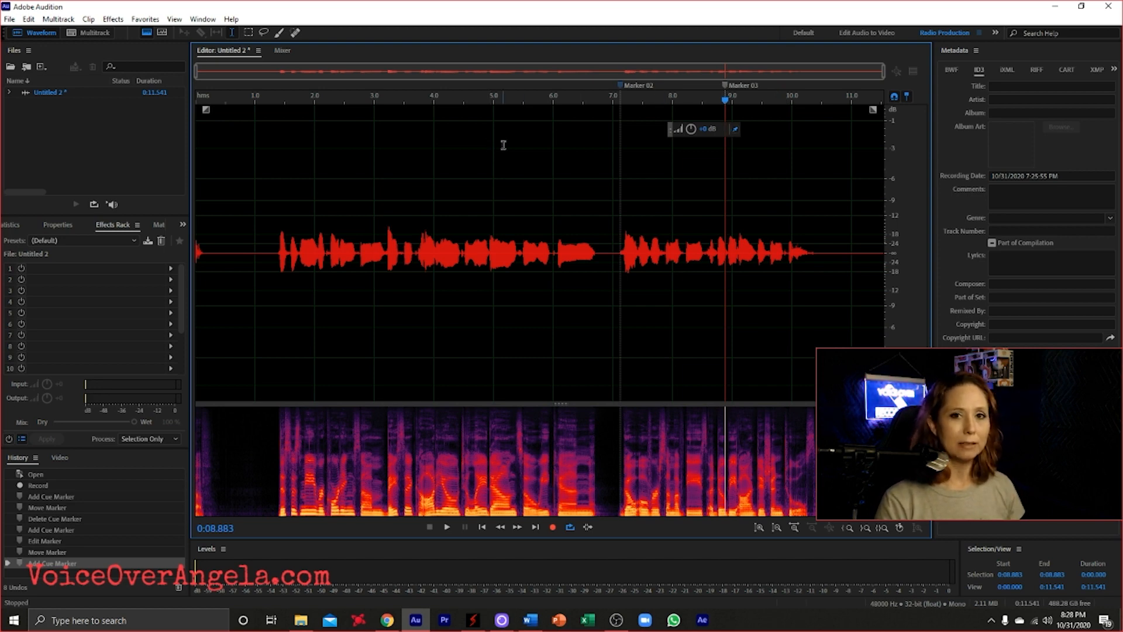
Examine the options and available marker types for the Subclip marker without changing it.
right_click(619, 87)
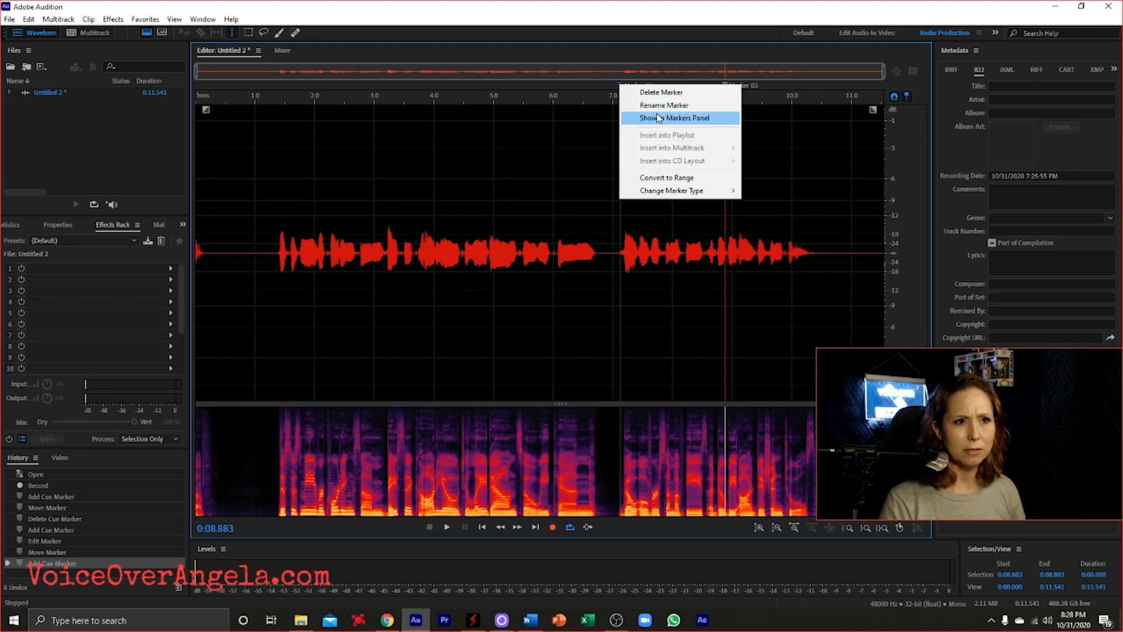
mouse_move(667, 198)
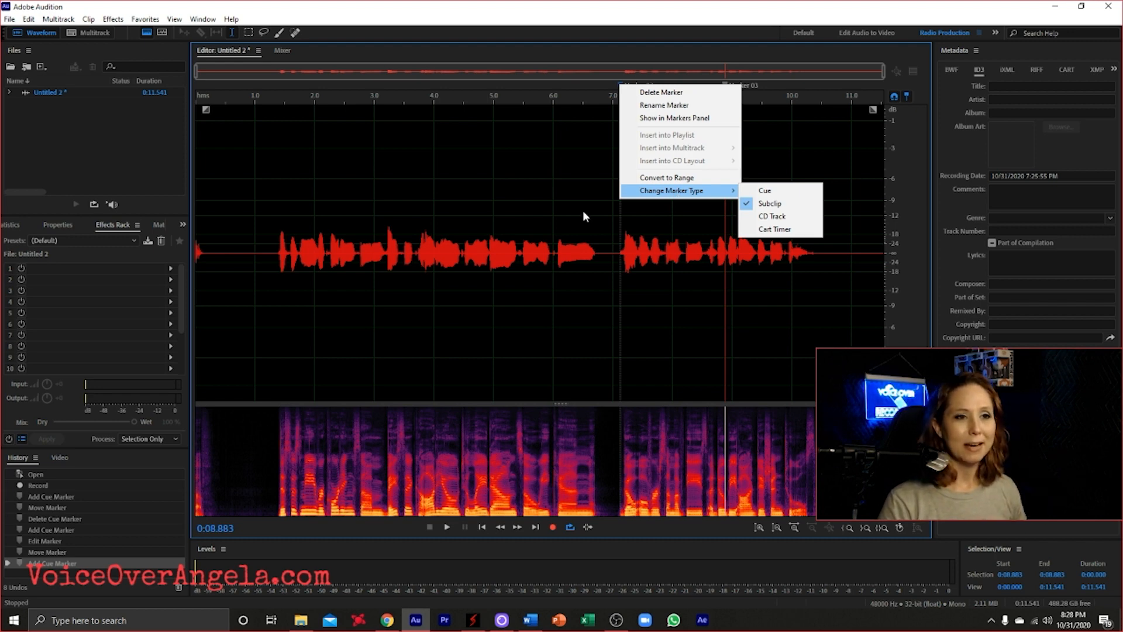
left_click(559, 202)
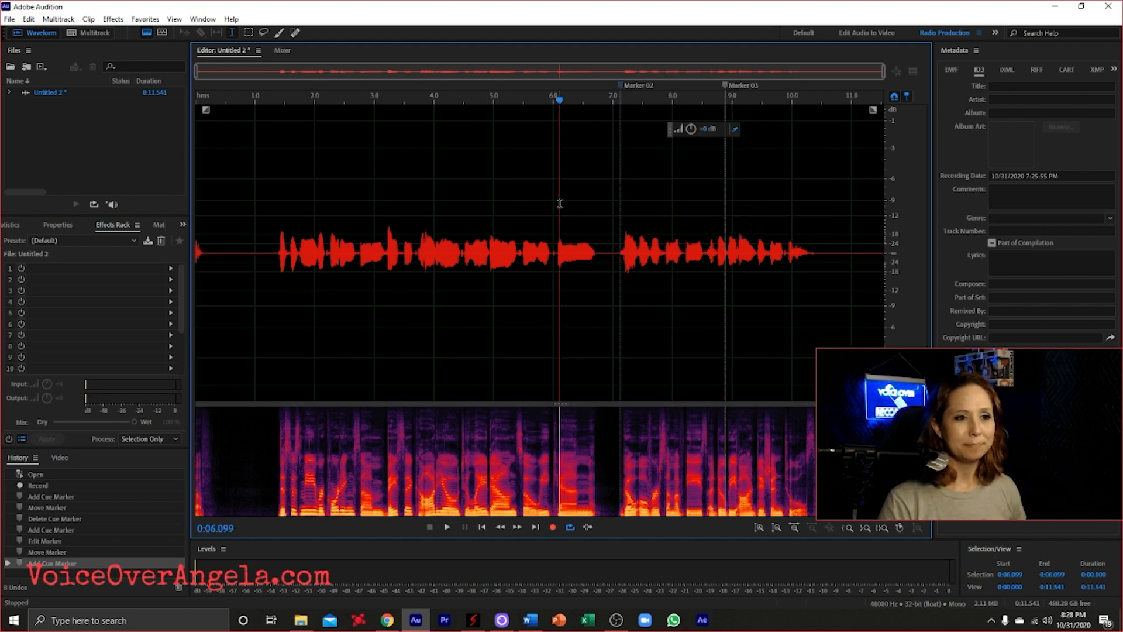
Delete the marker near 8.9 seconds and the Subclip marker near 7.1 seconds.
right_click(725, 87)
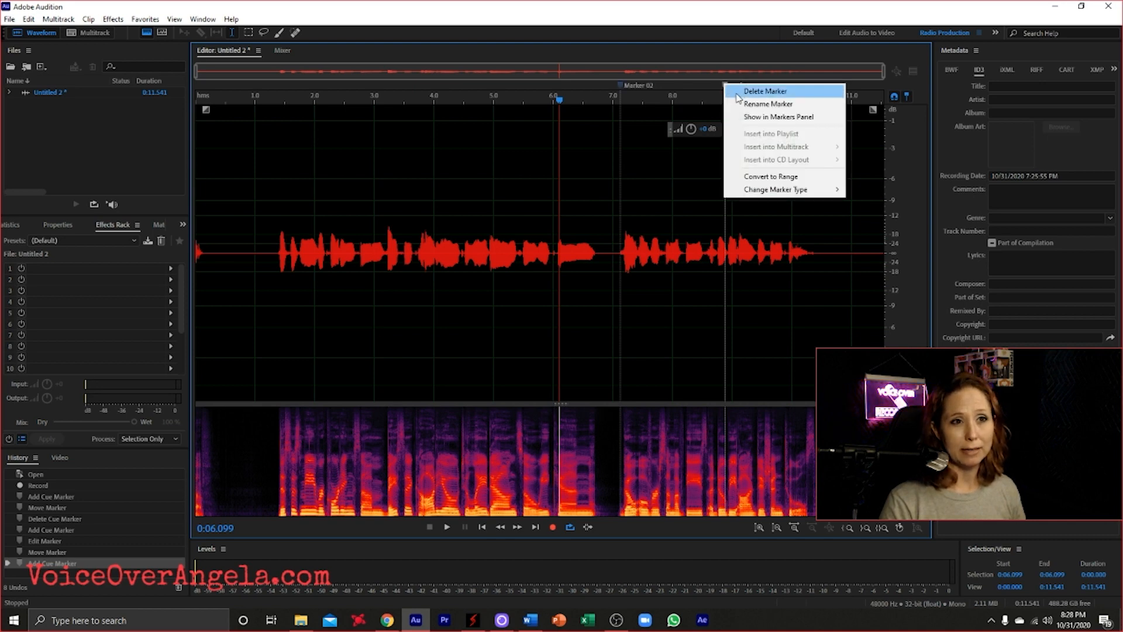
left_click(740, 92)
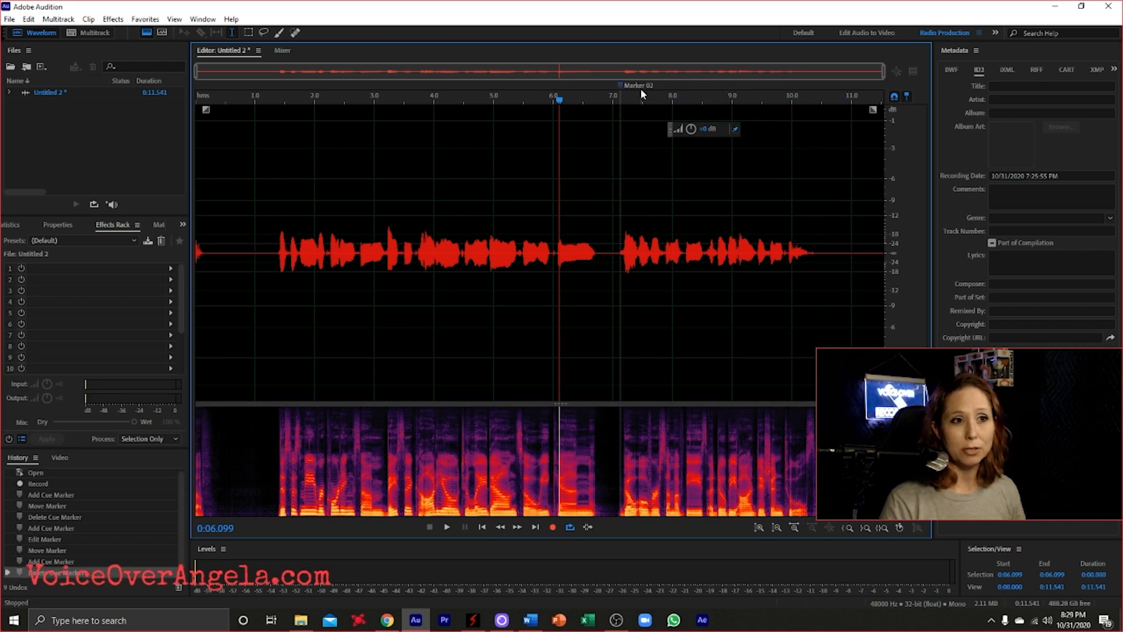
right_click(620, 86)
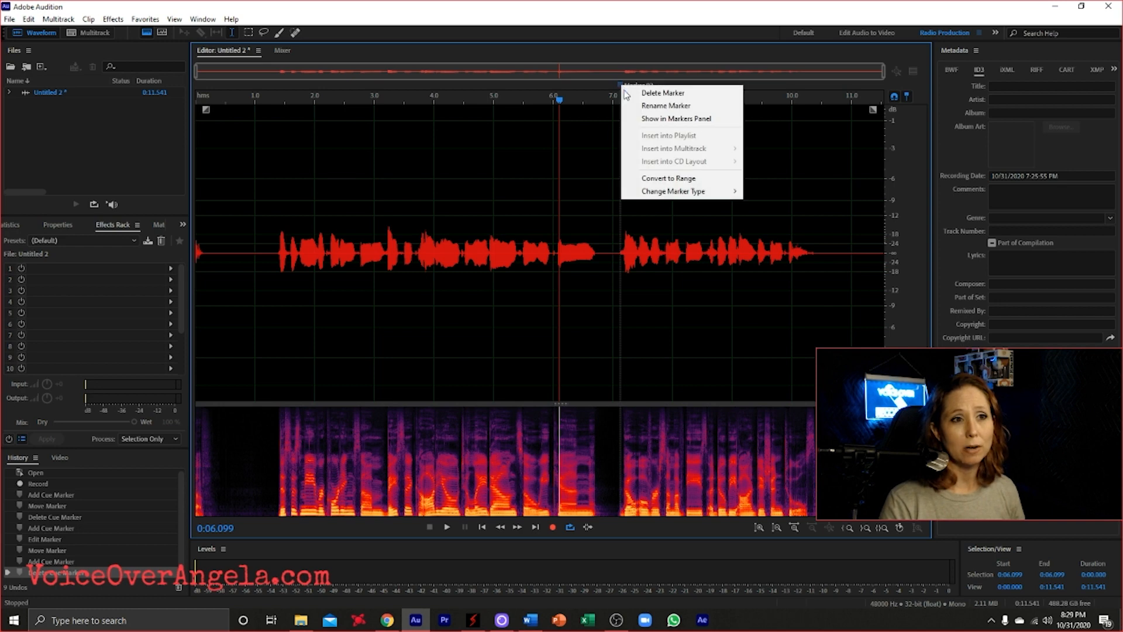
left_click(641, 97)
Add a marker at about 7.3 seconds, at the start of the second phrase, and rename it Edit.
left_click(630, 95)
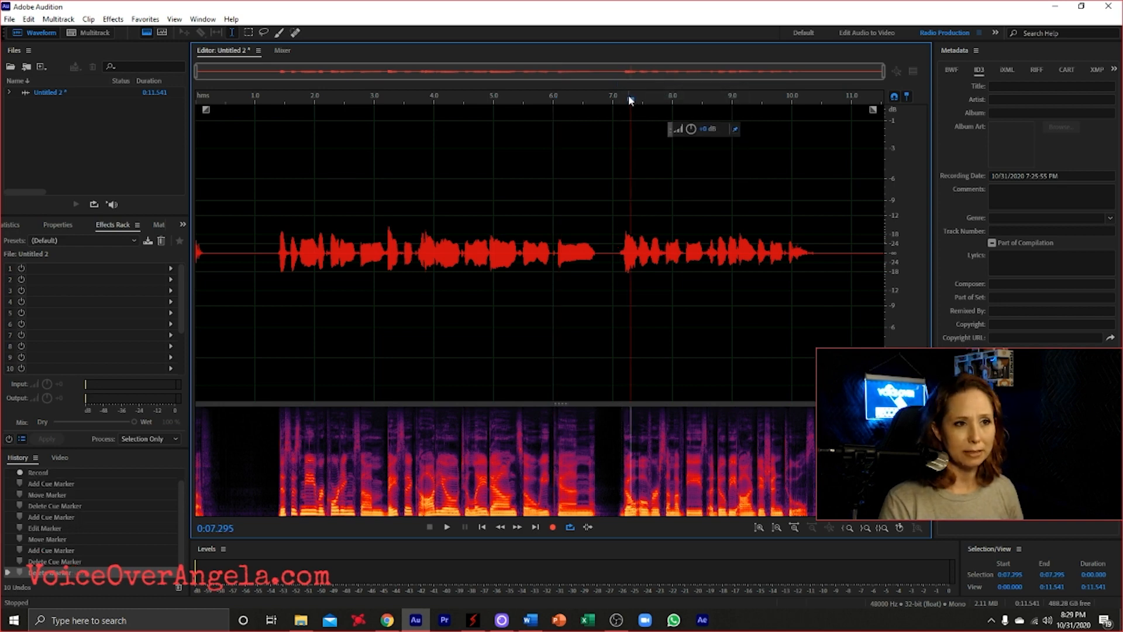
key("m")
right_click(630, 89)
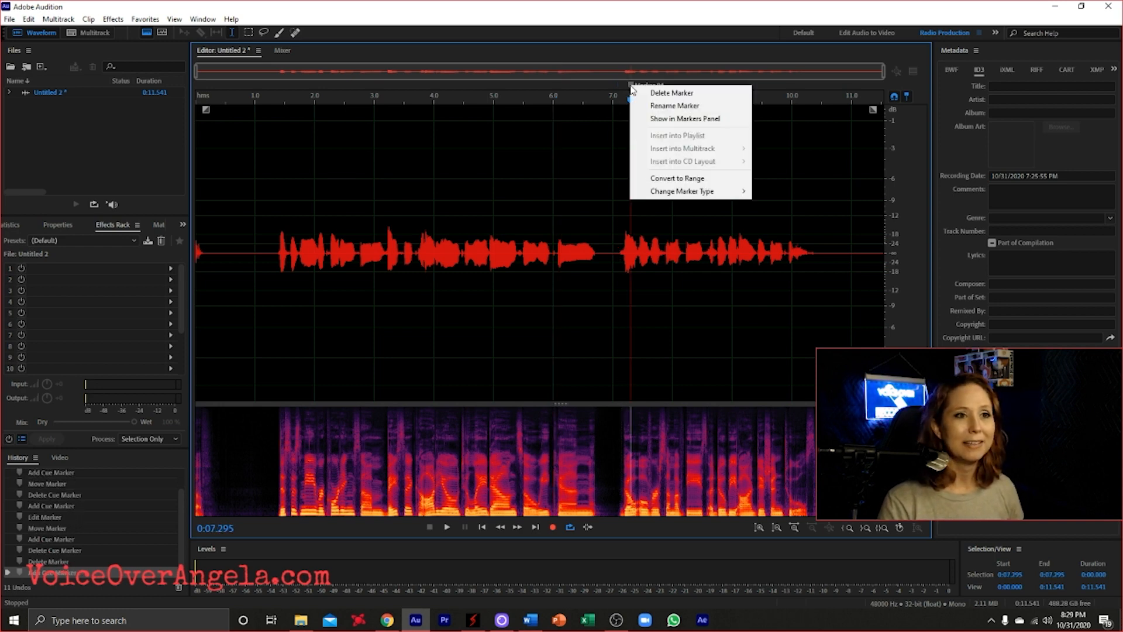
left_click(644, 106)
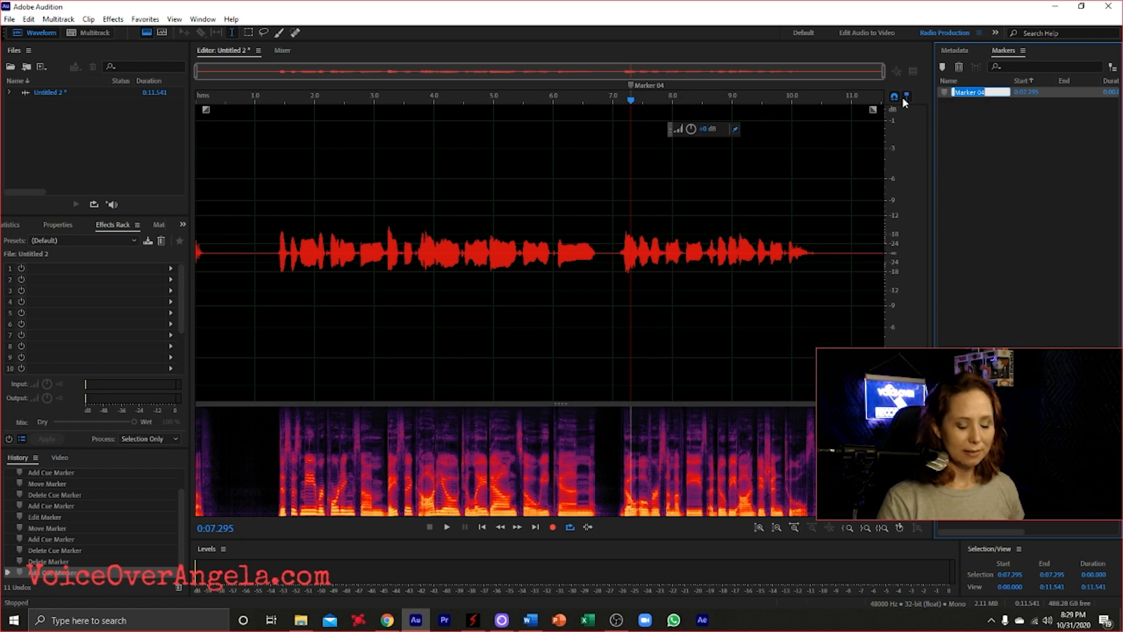
type("Lo")
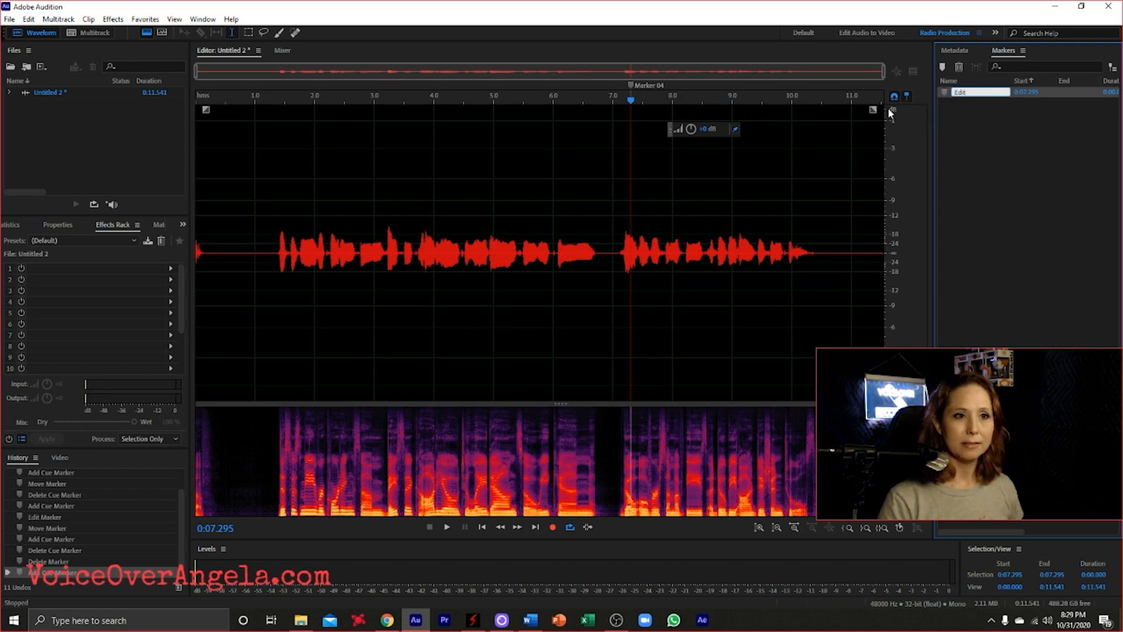
left_click(750, 165)
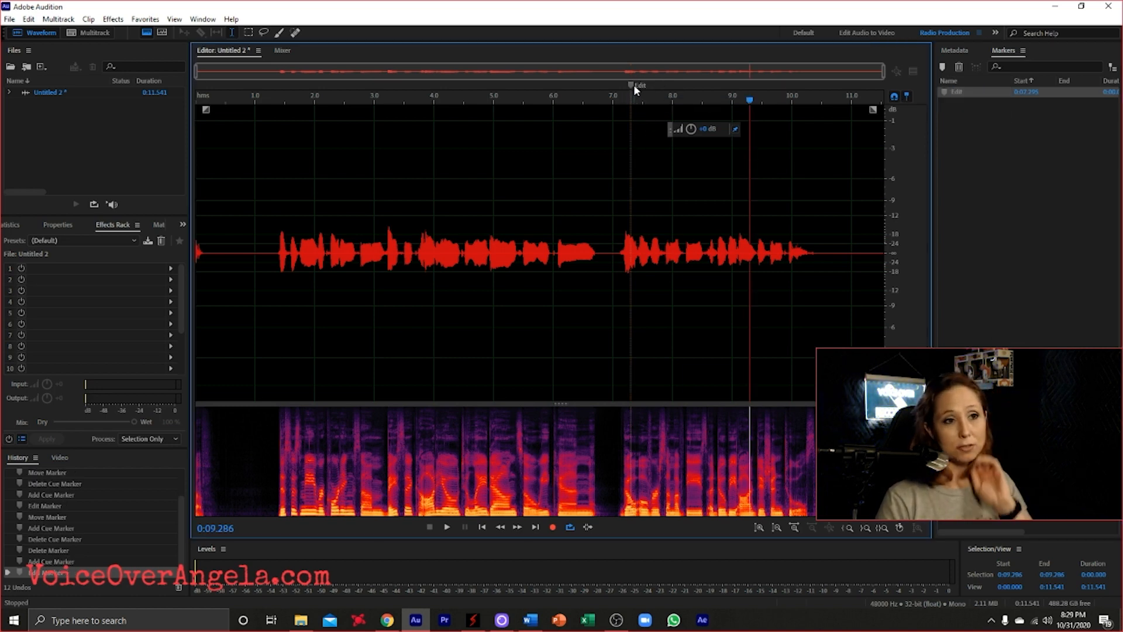
Select the opening part of the first phrase, from about 1.3 to 3.2 seconds.
left_click(537, 225)
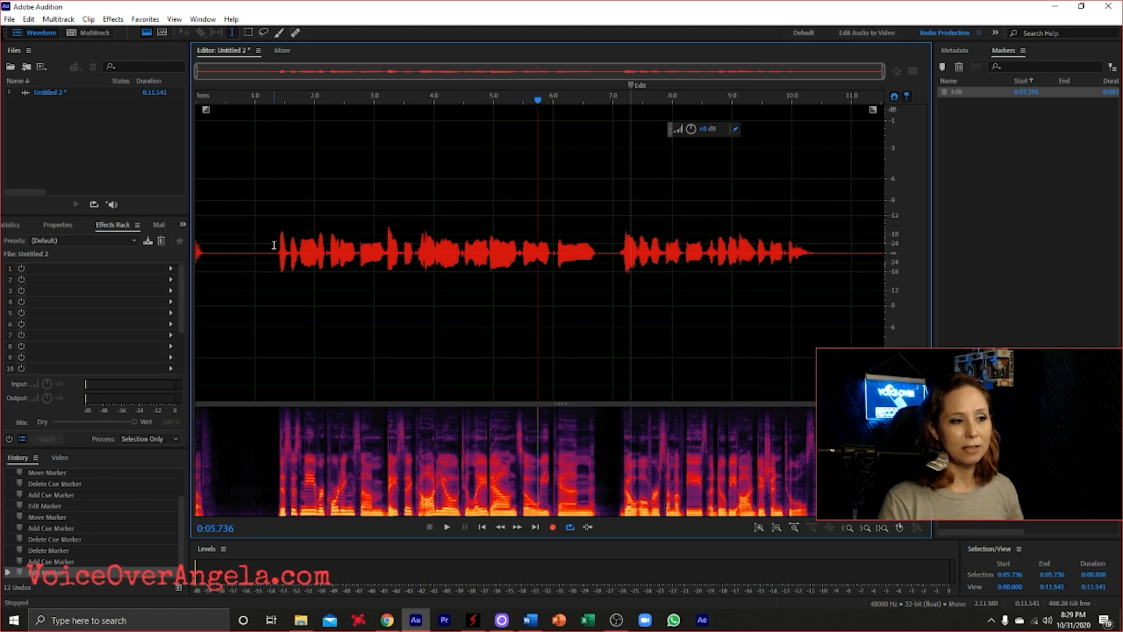
left_click_drag(274, 245, 384, 246)
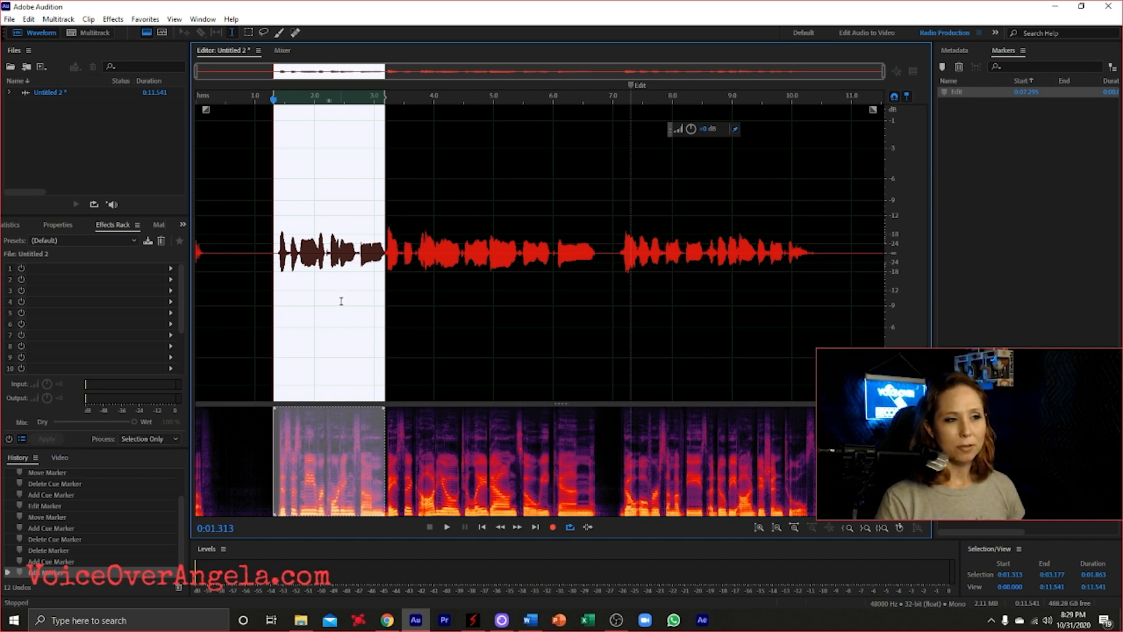
Play the selected opening part of the first phrase on loop, stop playback and turn looping off.
scroll(286, 300, "up", 7)
scroll(337, 289, "down", 3)
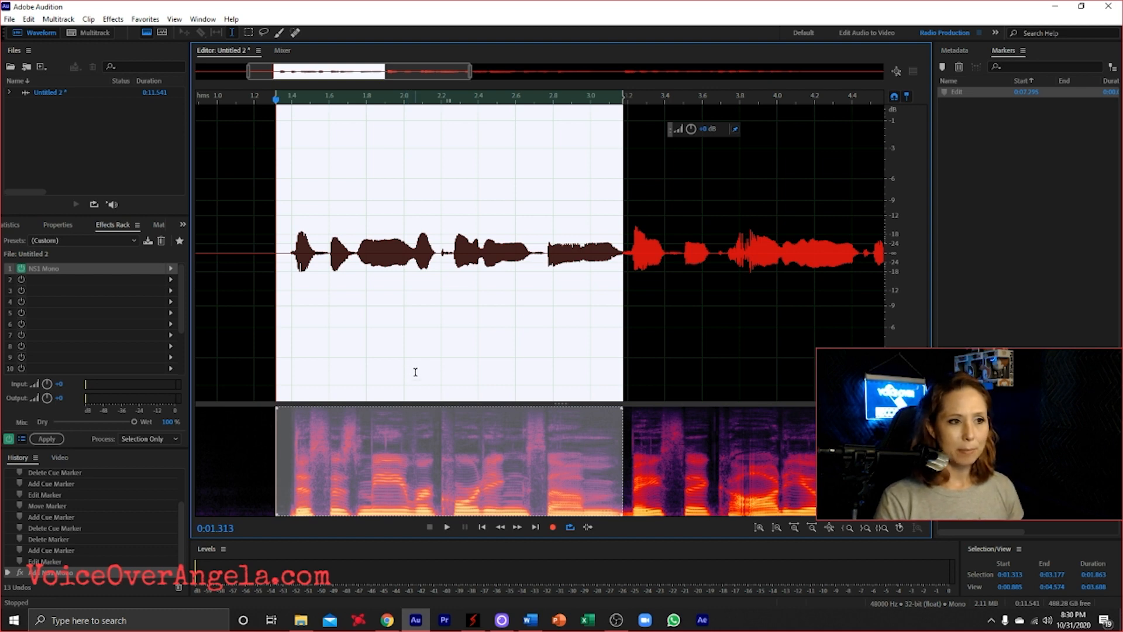
left_click(571, 527)
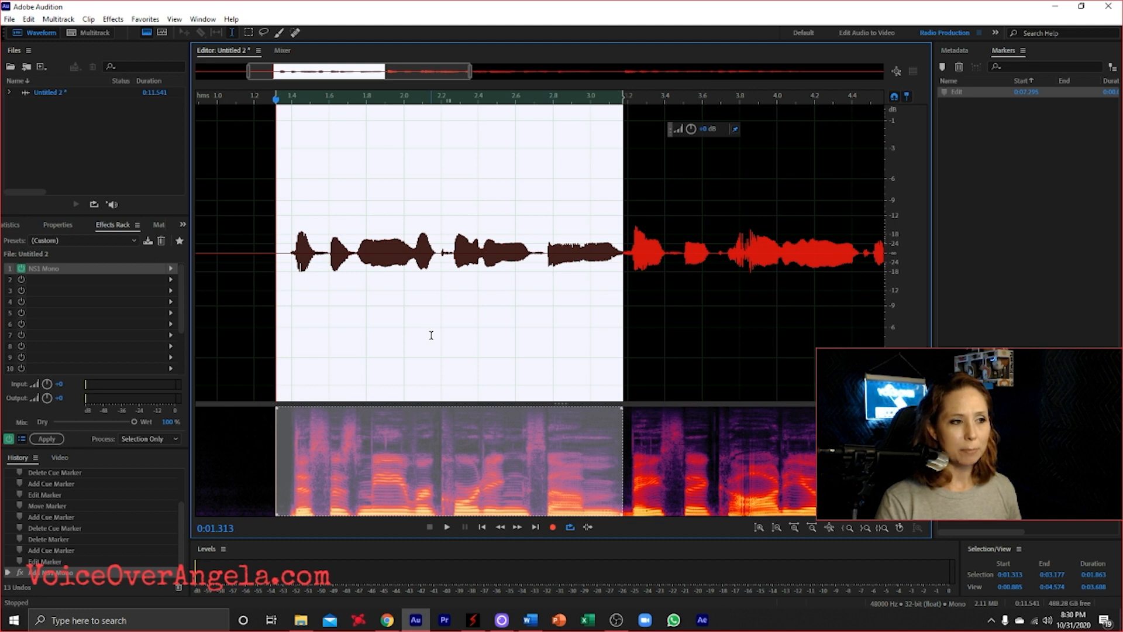
key("space")
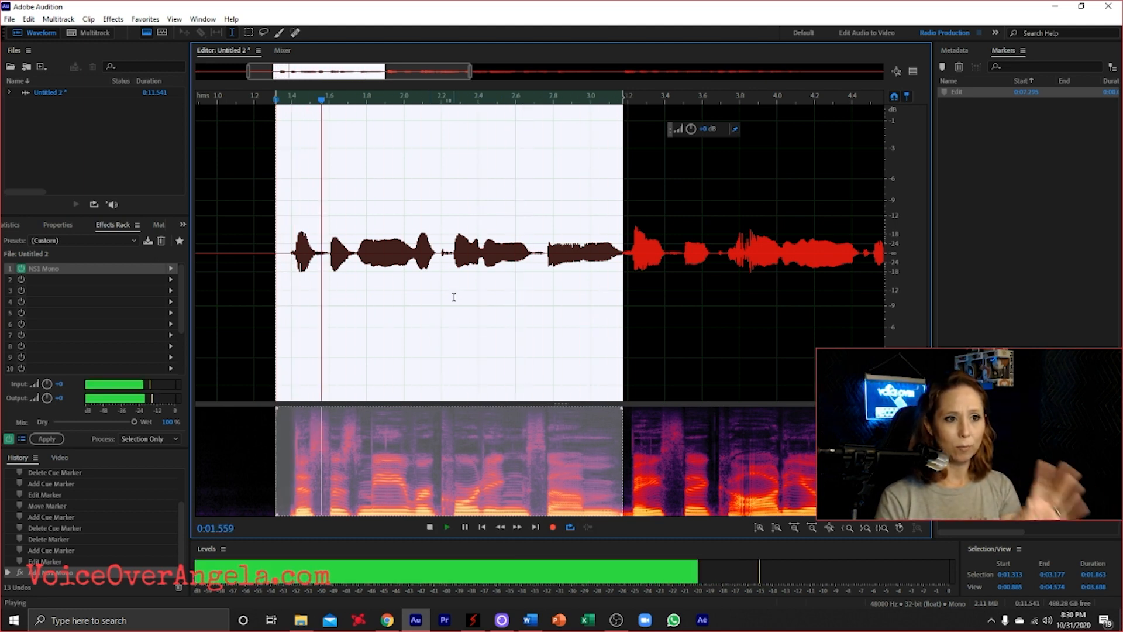
key("space")
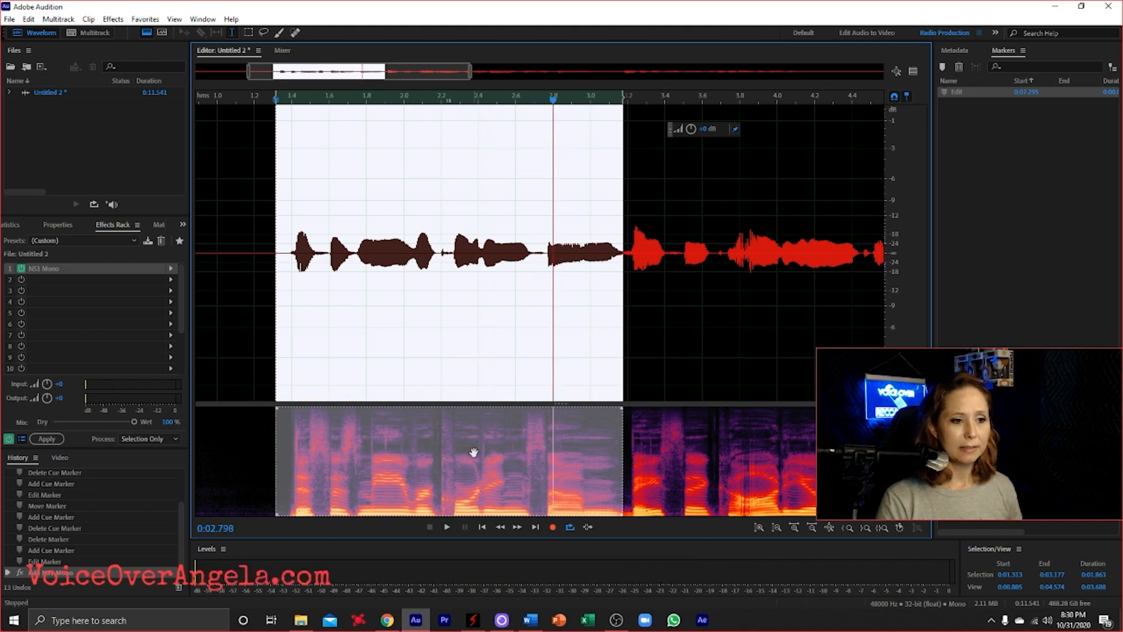
left_click(570, 526)
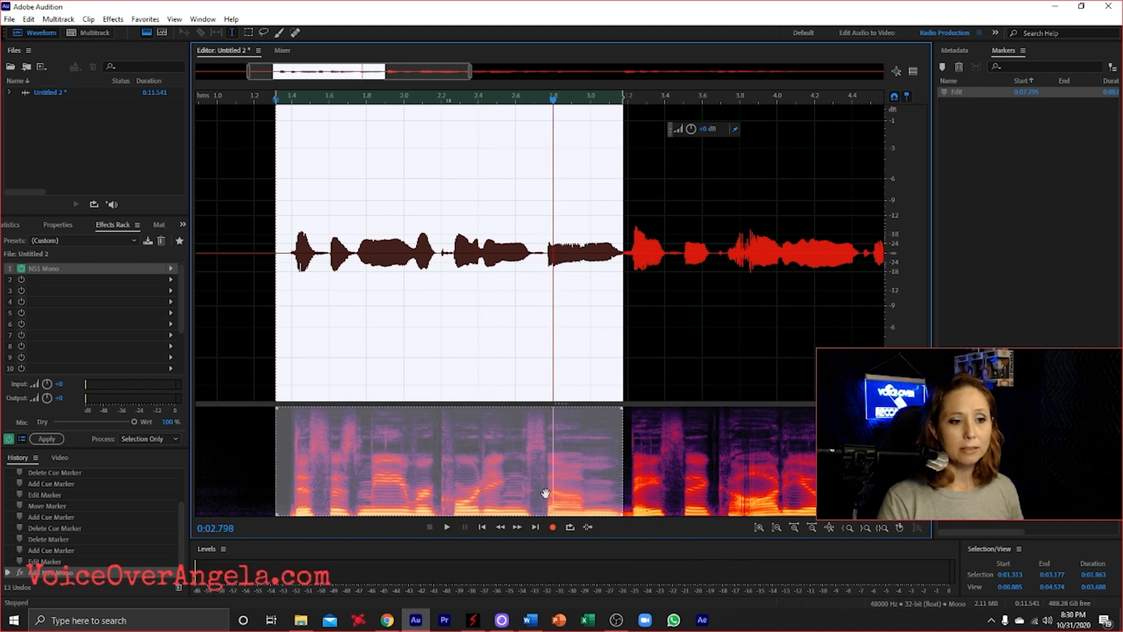
Select the first phrase's opening words, from about 1.4 to 2.8 seconds, and play the audio.
left_click(288, 275)
left_click_drag(286, 269, 545, 262)
key("space")
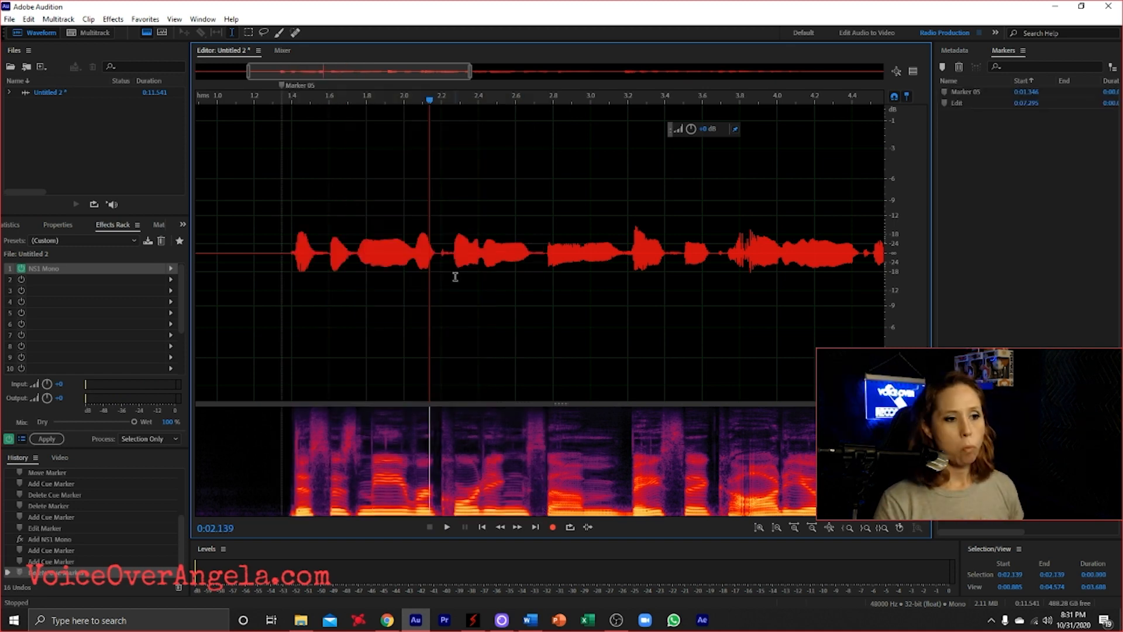
Enlarge the spectral frequency display beneath the first phrase's waveform.
scroll(455, 276, "down", 3)
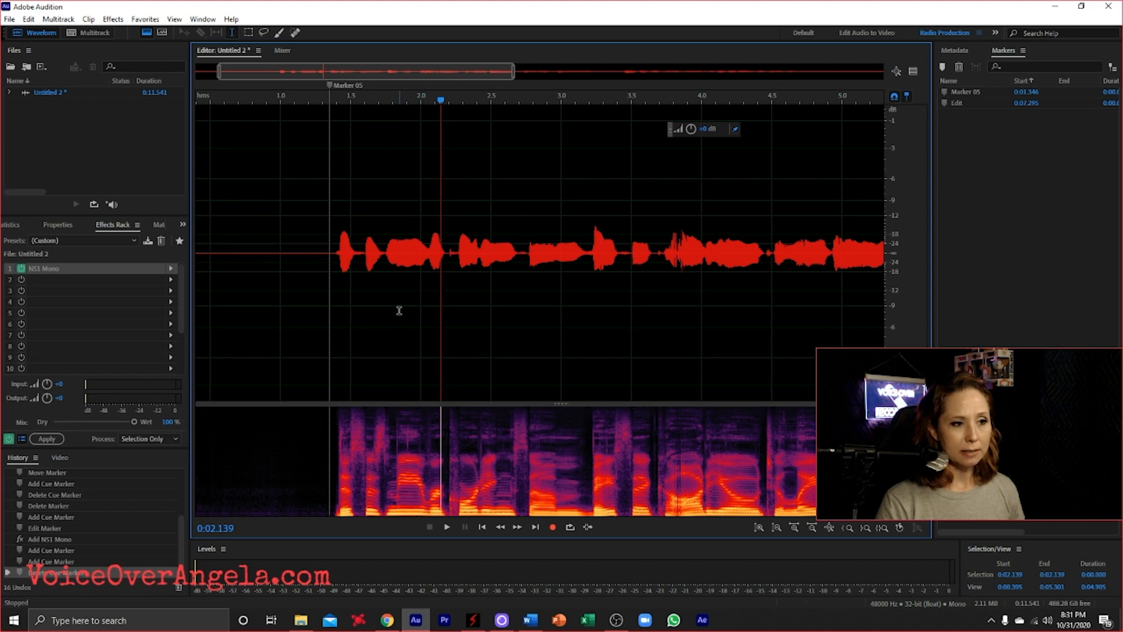
scroll(374, 316, "up", 3)
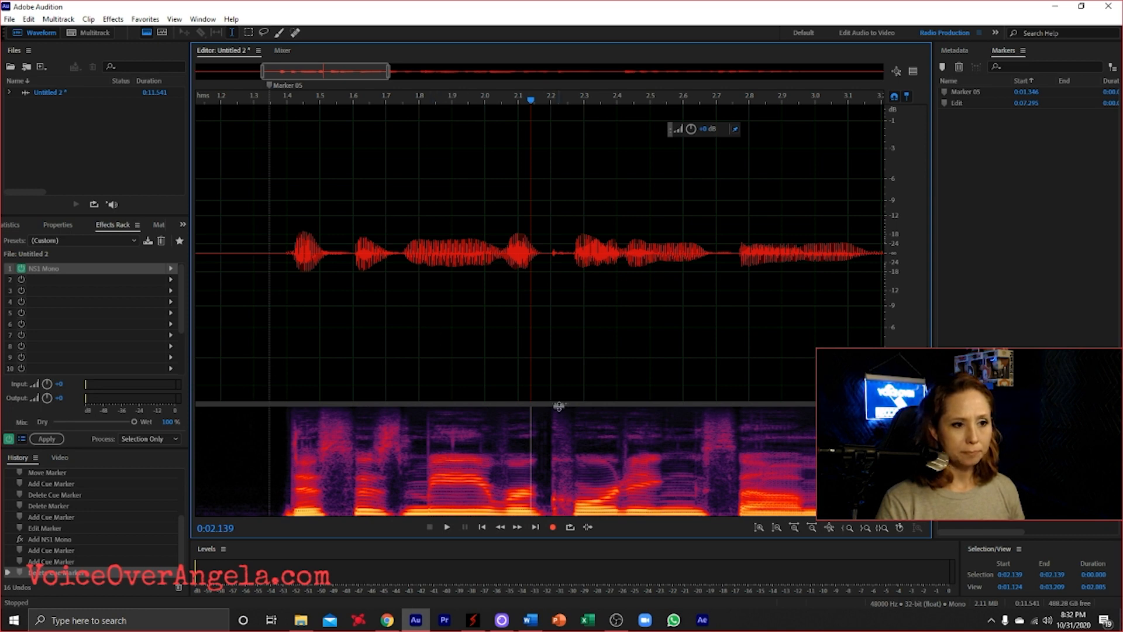
left_click_drag(552, 403, 553, 359)
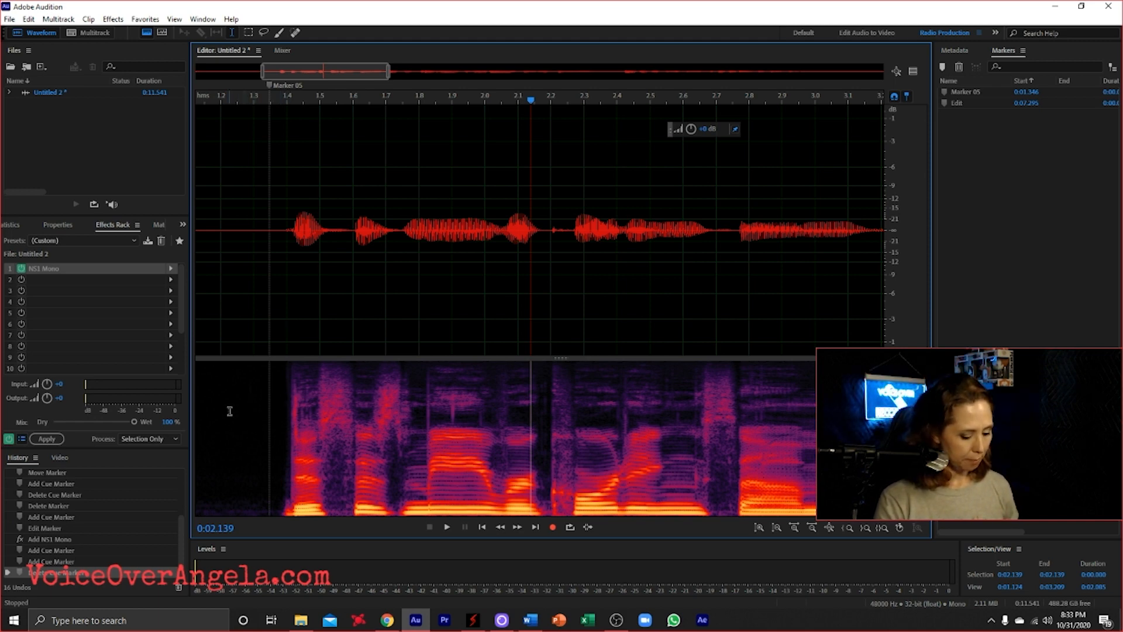
Activate the Spot Healing Brush and try brush sizes of 3 and 60 px, finishing at 20 px.
key("b")
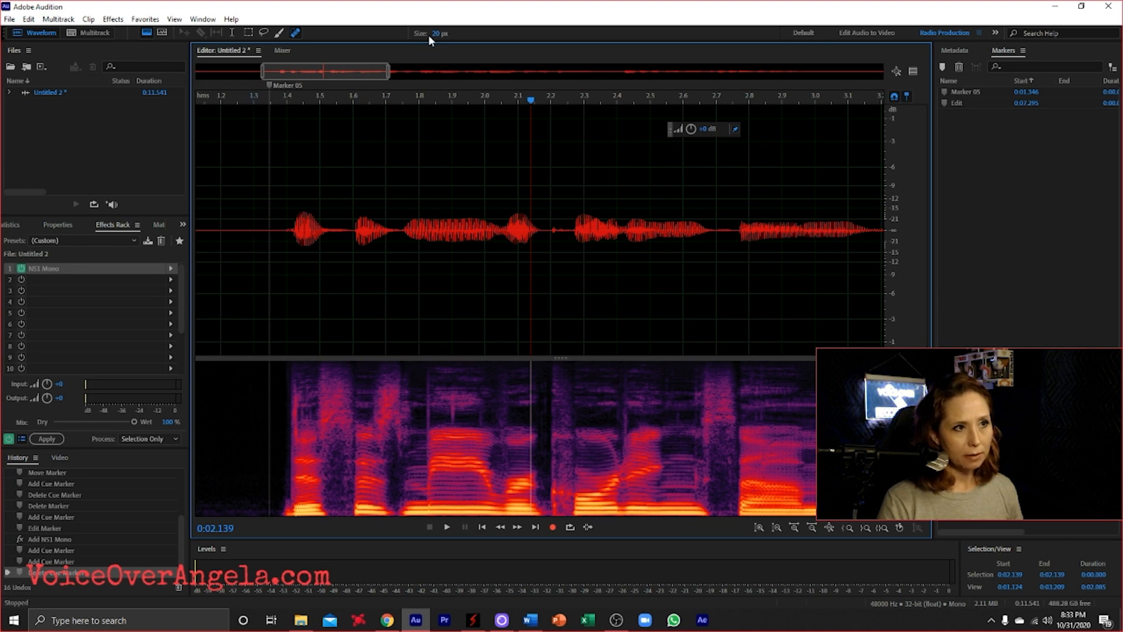
left_click_drag(433, 32, 421, 34)
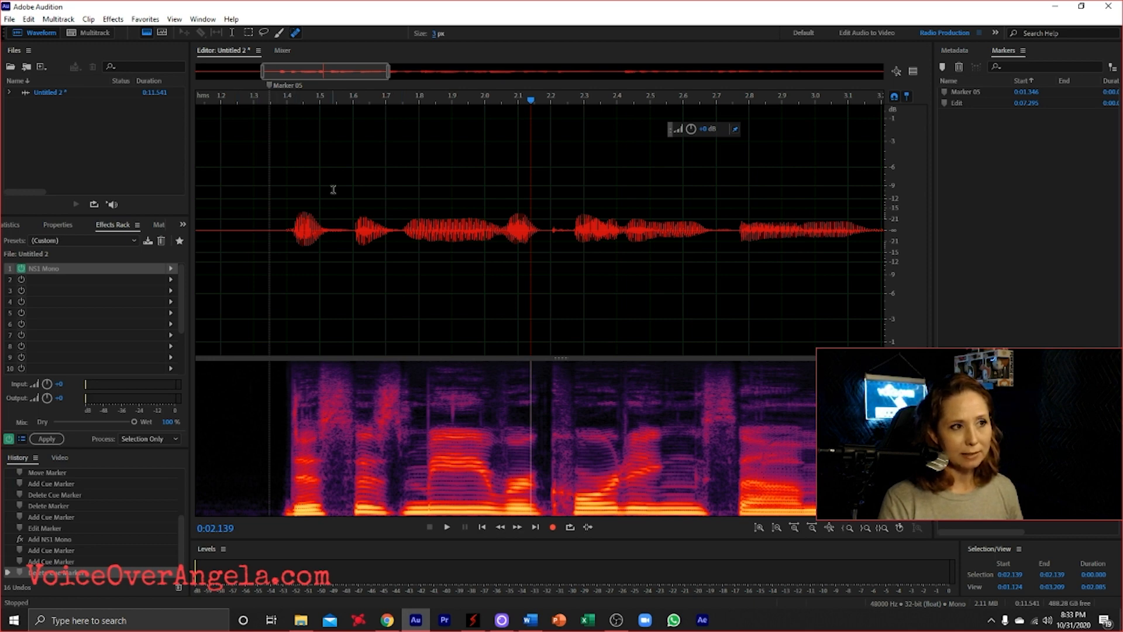
left_click_drag(434, 37, 470, 28)
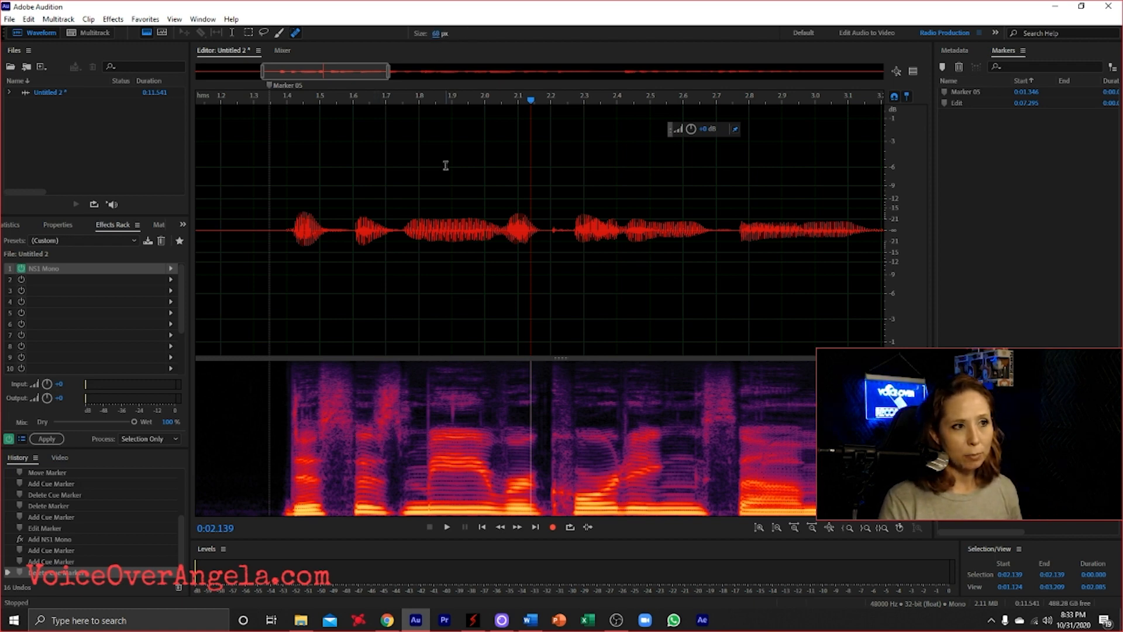
mouse_move(431, 35)
left_mouse_down()
mouse_move(404, 39)
mouse_move(413, 40)
left_mouse_up()
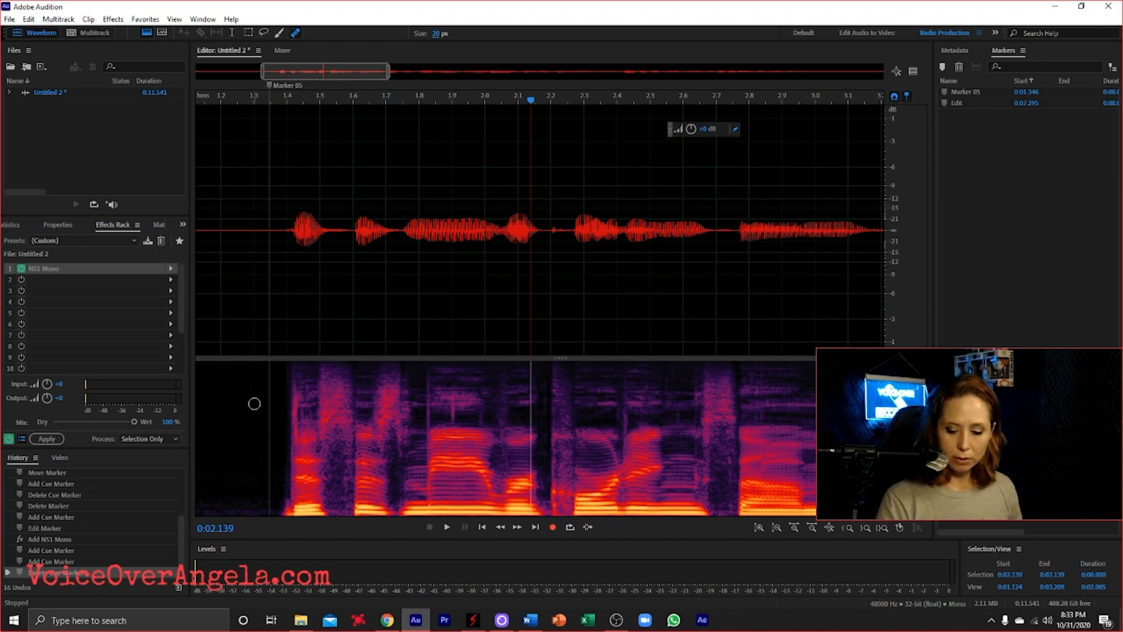
Heal the vertical click at the start of the first word, at about 1.42 seconds, with several Spot Healing Brush strokes.
scroll(266, 394, "up", 2)
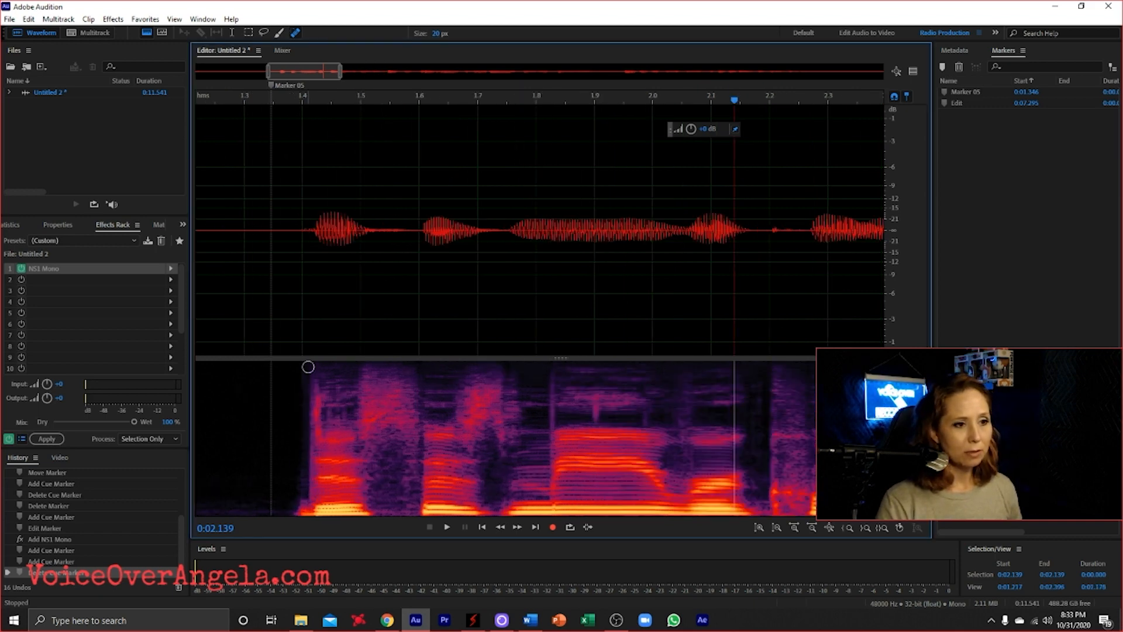
scroll(308, 366, "up", 3)
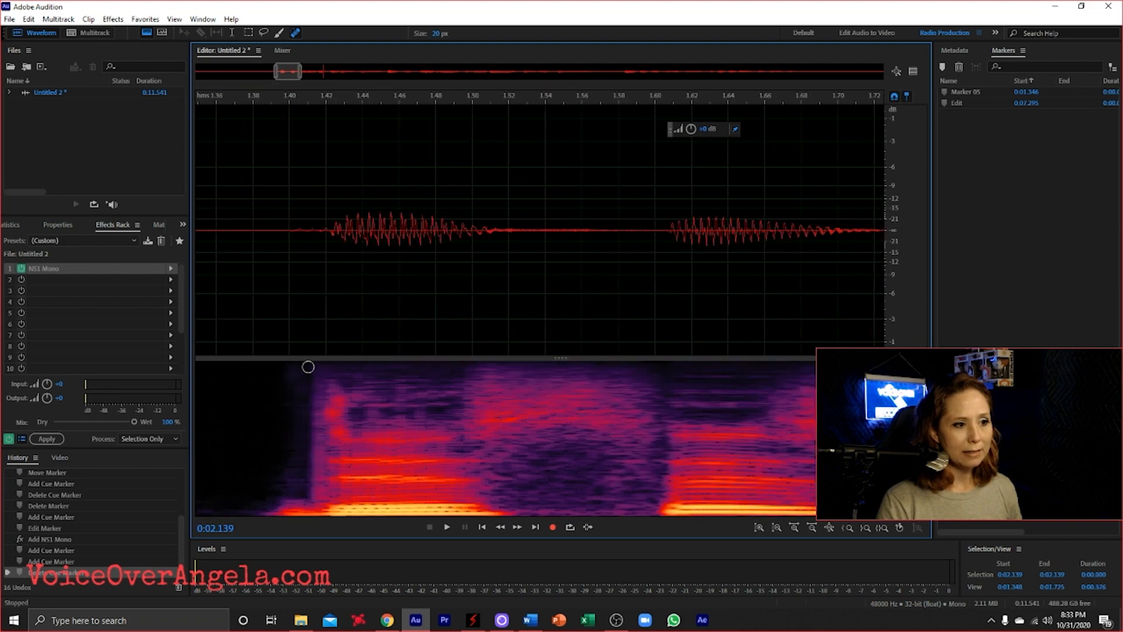
left_click(335, 386)
left_click_drag(335, 386, 332, 474)
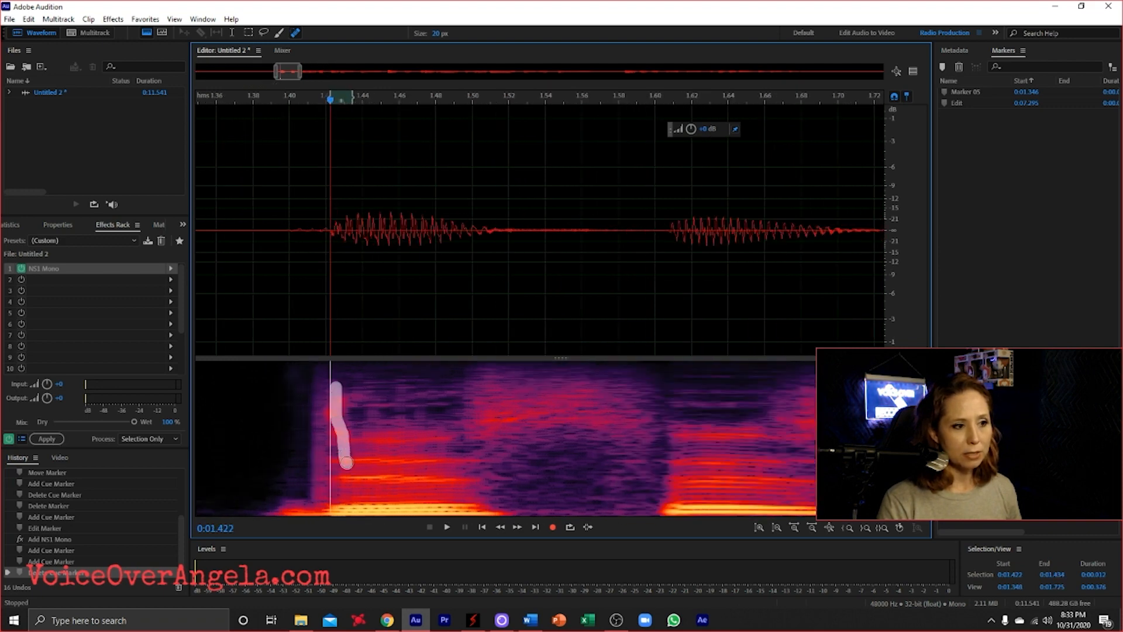
left_click_drag(334, 387, 333, 438)
left_click_drag(334, 389, 330, 442)
Heal the small vertical click at about 1.9 seconds in the spectral display with one short brush stroke.
scroll(250, 365, "down", 6)
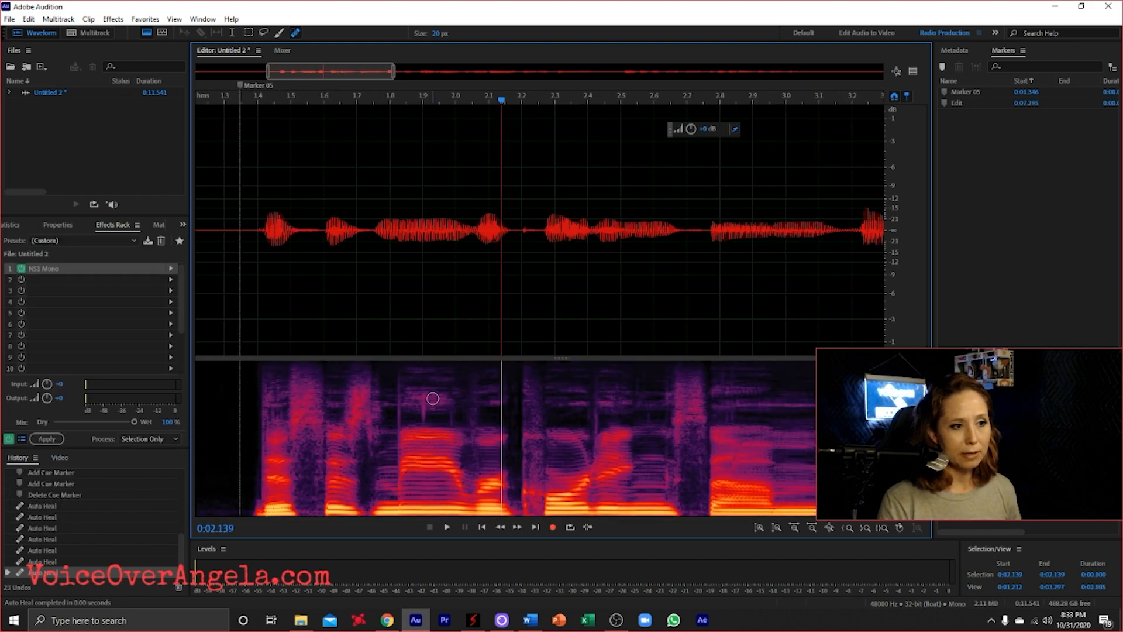
scroll(427, 393, "up", 3)
left_click_drag(409, 392, 410, 427)
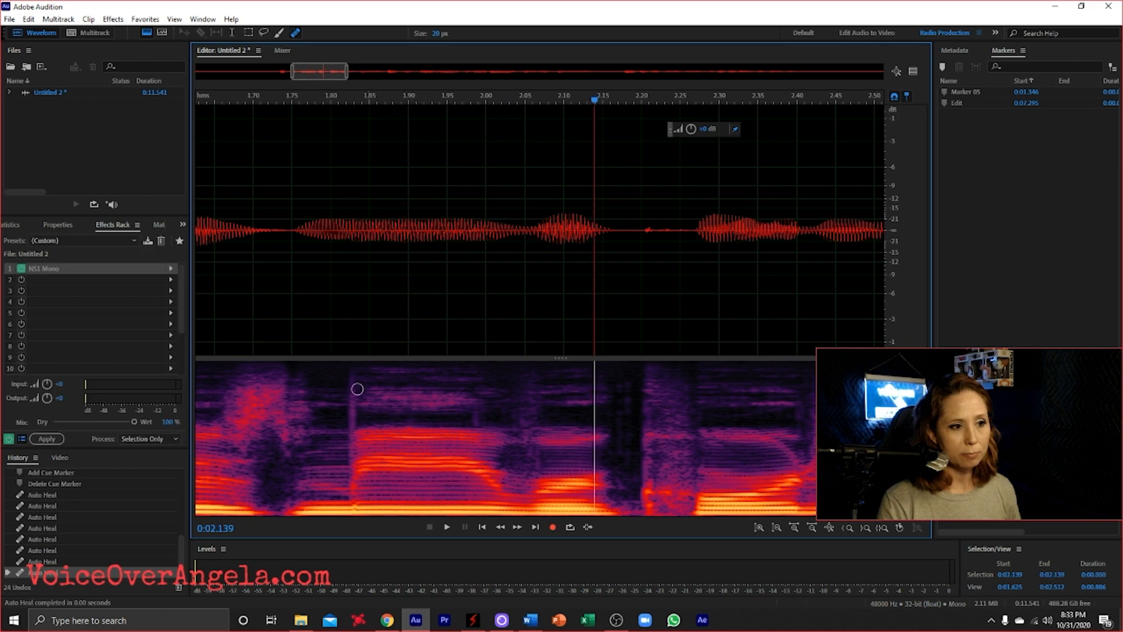
Heal the spectral area at about 3.7 seconds with two long vertical Spot Healing Brush strokes.
scroll(345, 388, "down", 3)
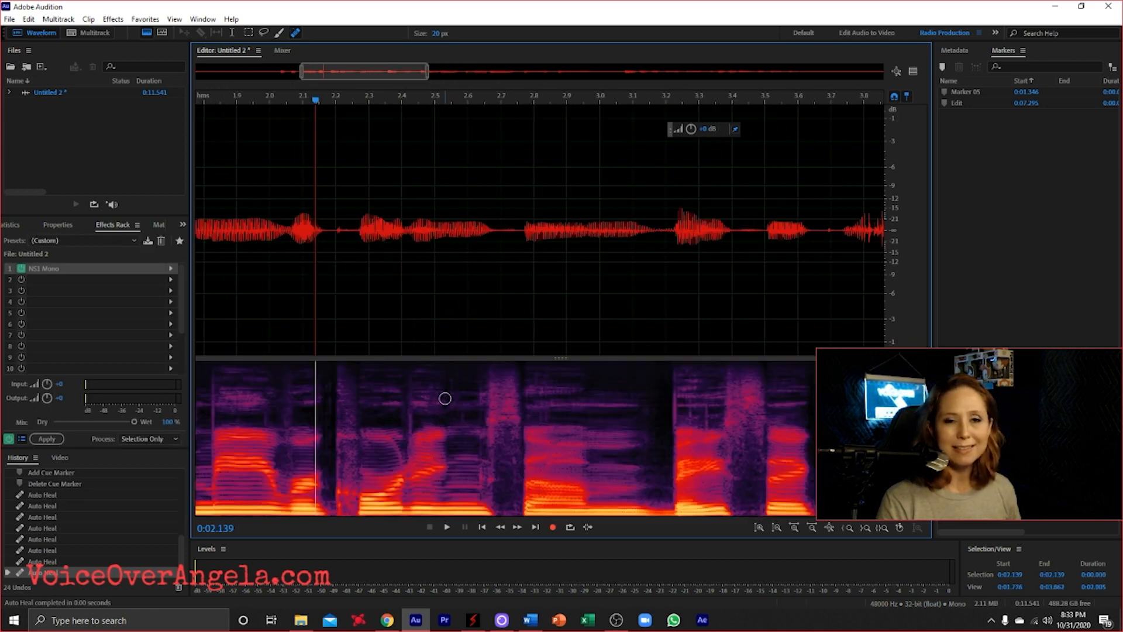
scroll(445, 399, "down", 4)
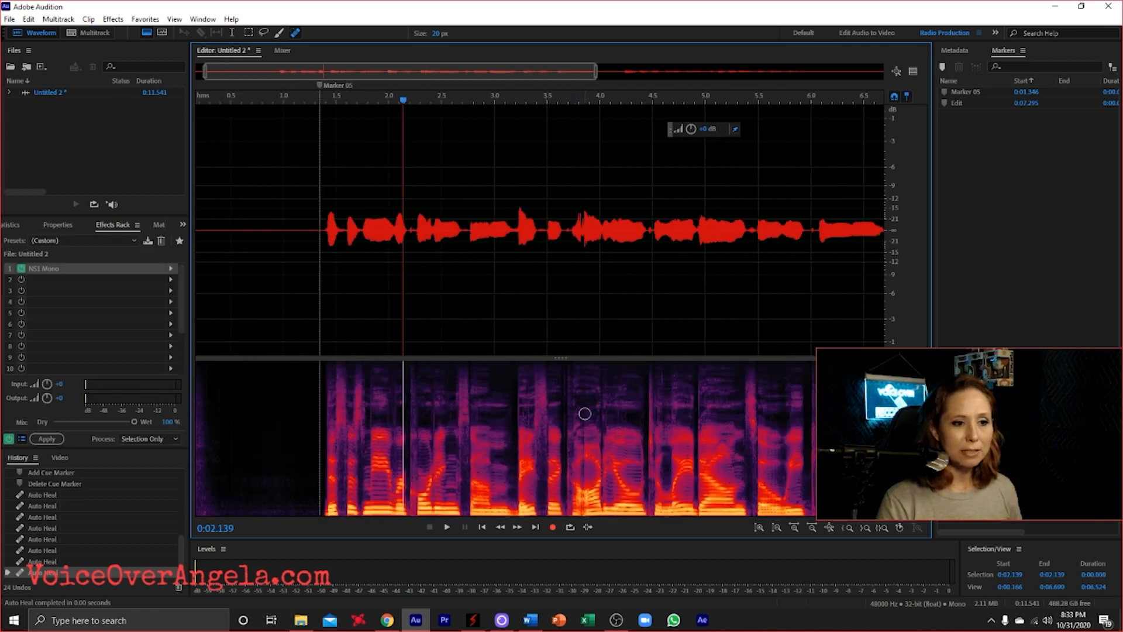
scroll(685, 388, "up", 3)
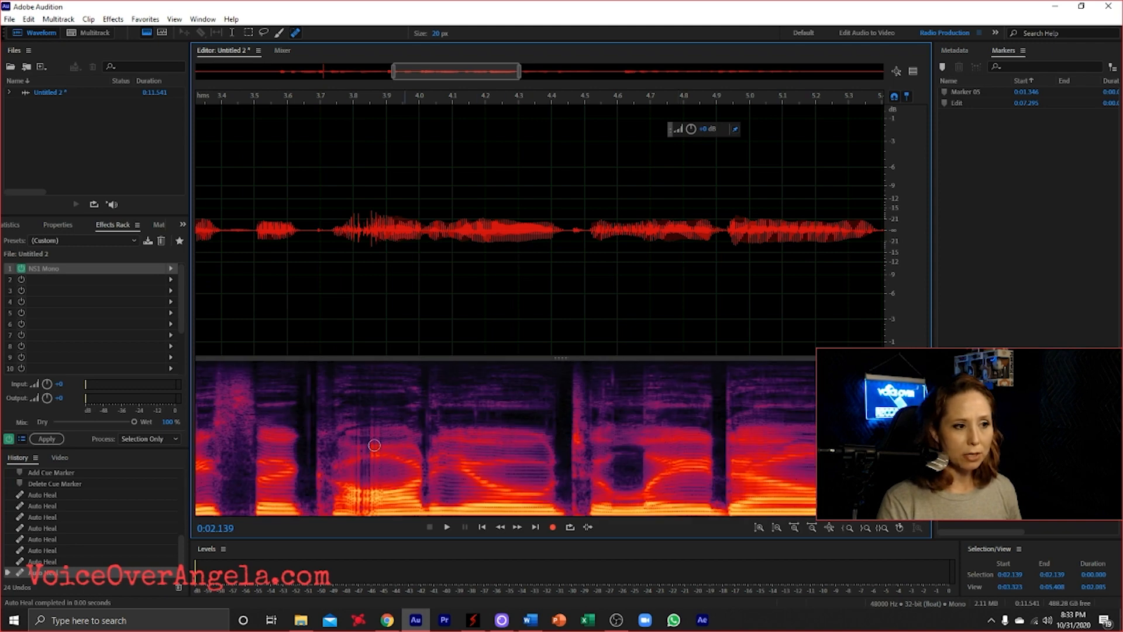
scroll(292, 435, "up", 2)
left_click_drag(316, 365, 316, 466)
left_click_drag(318, 364, 318, 474)
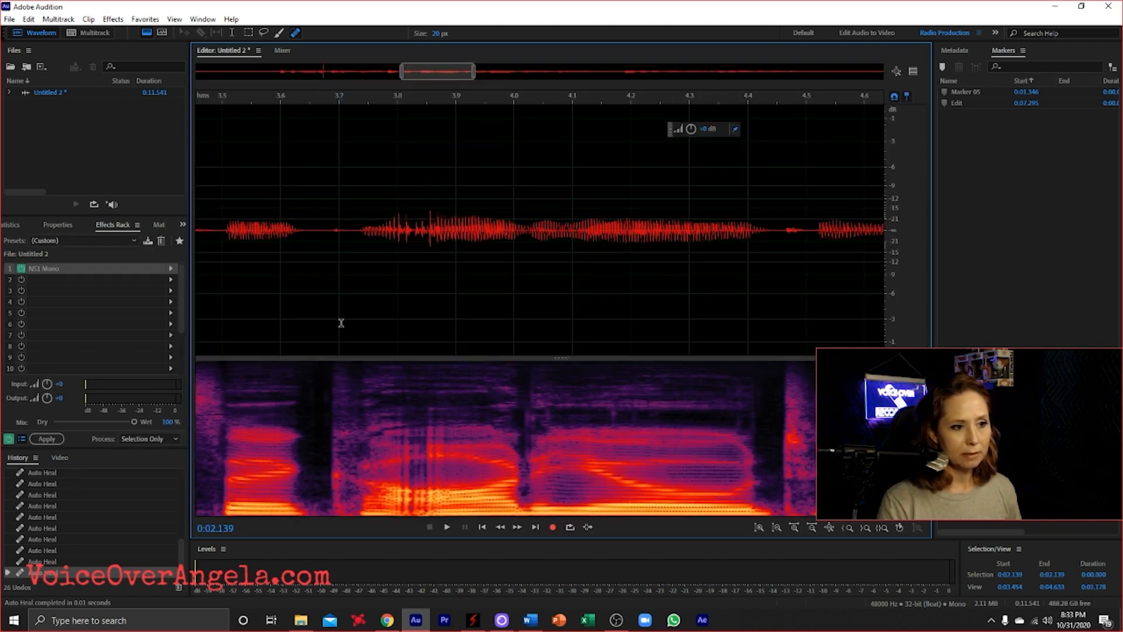
Select the high-frequency click at about 8.28 to 8.29 seconds with the Marquee Selection tool and play it.
scroll(304, 339, "down", 4)
scroll(412, 369, "down", 2)
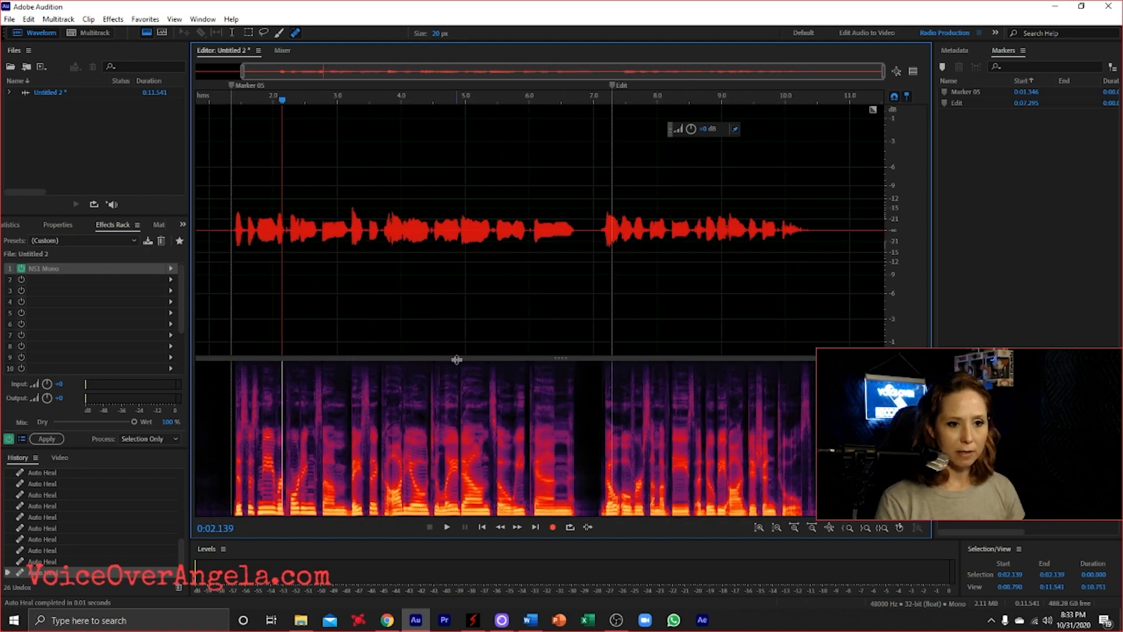
scroll(760, 404, "up", 3)
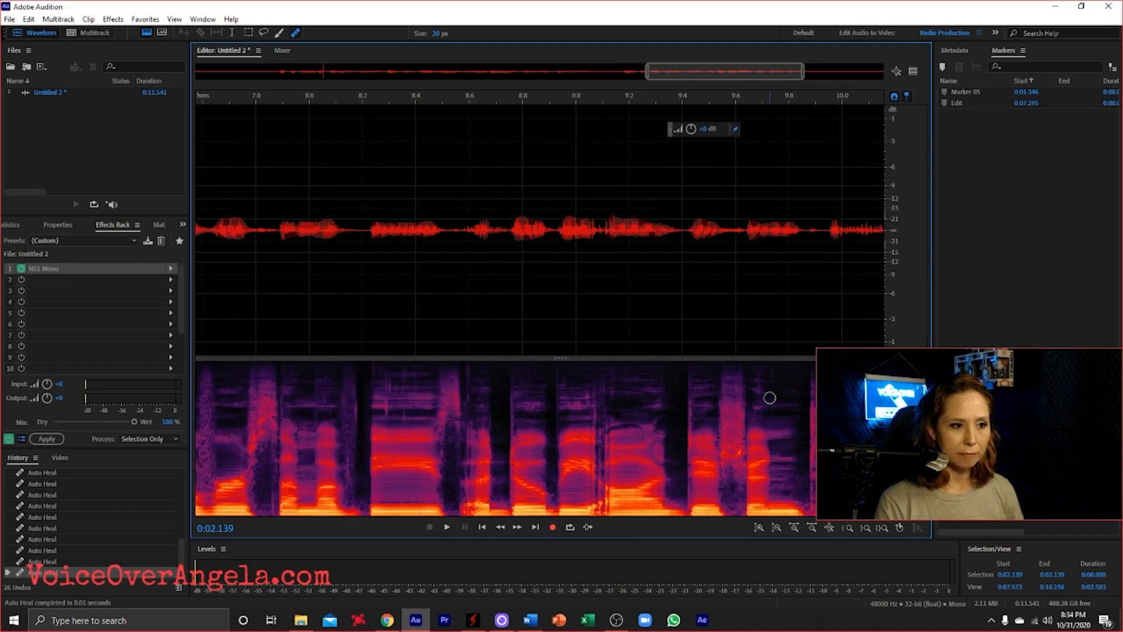
scroll(514, 441, "down", 2)
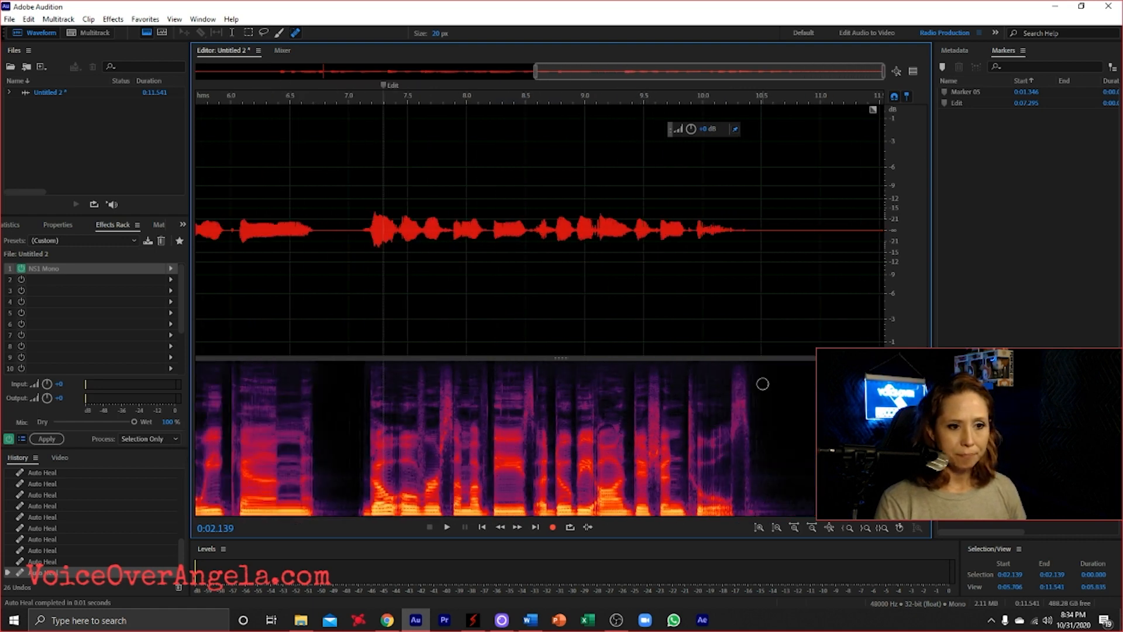
scroll(762, 383, "up", 3)
scroll(698, 393, "down", 1)
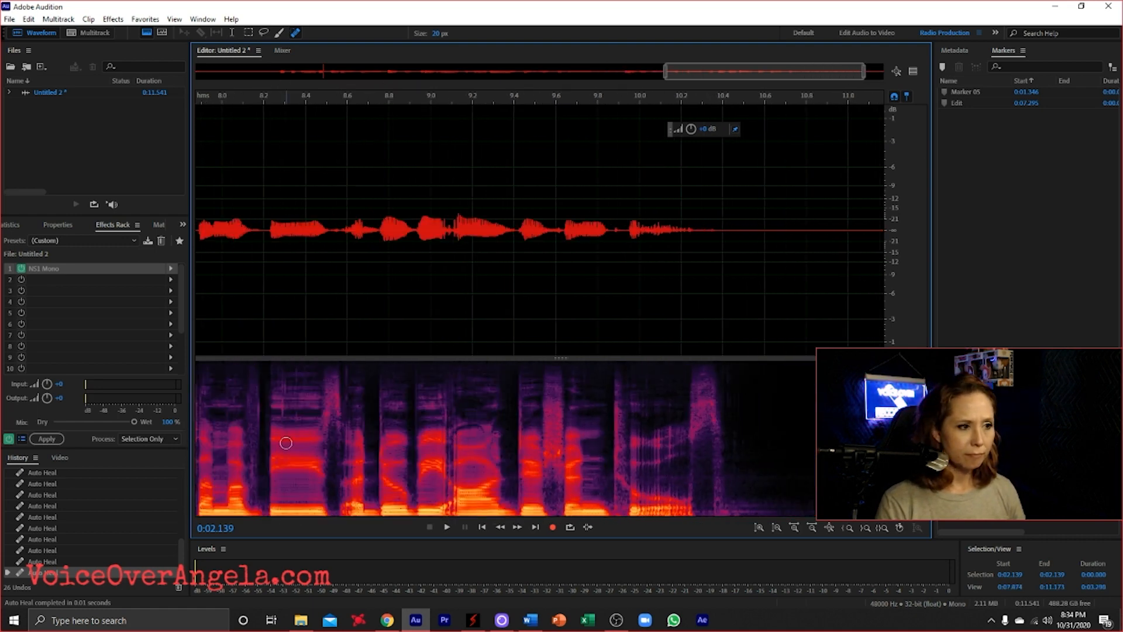
scroll(277, 395, "up", 2)
scroll(279, 393, "up", 2)
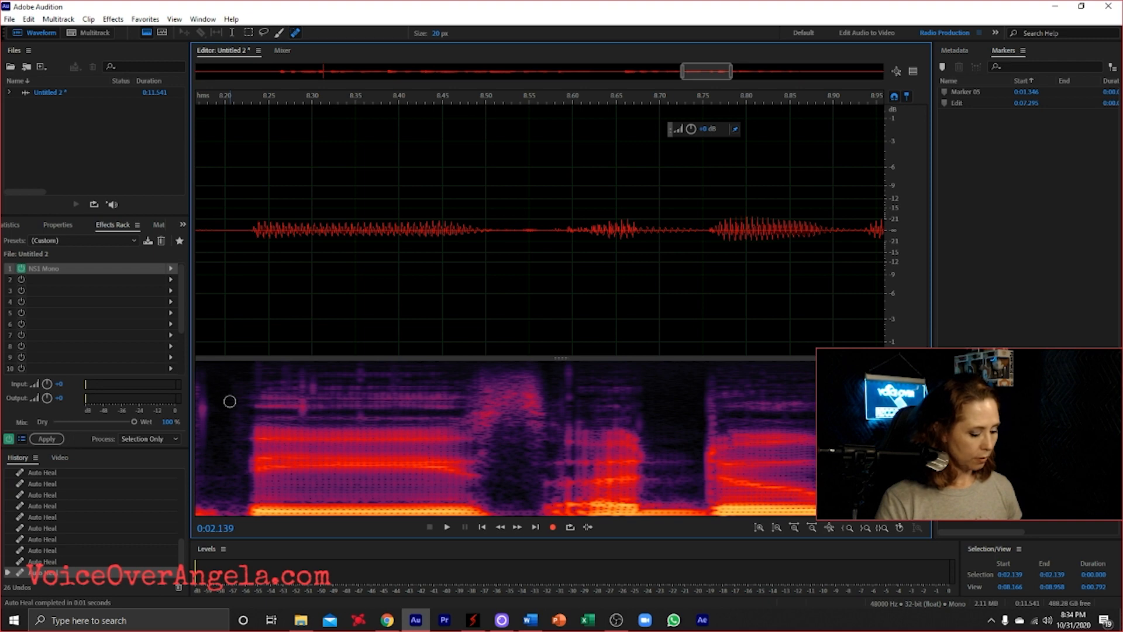
key("e")
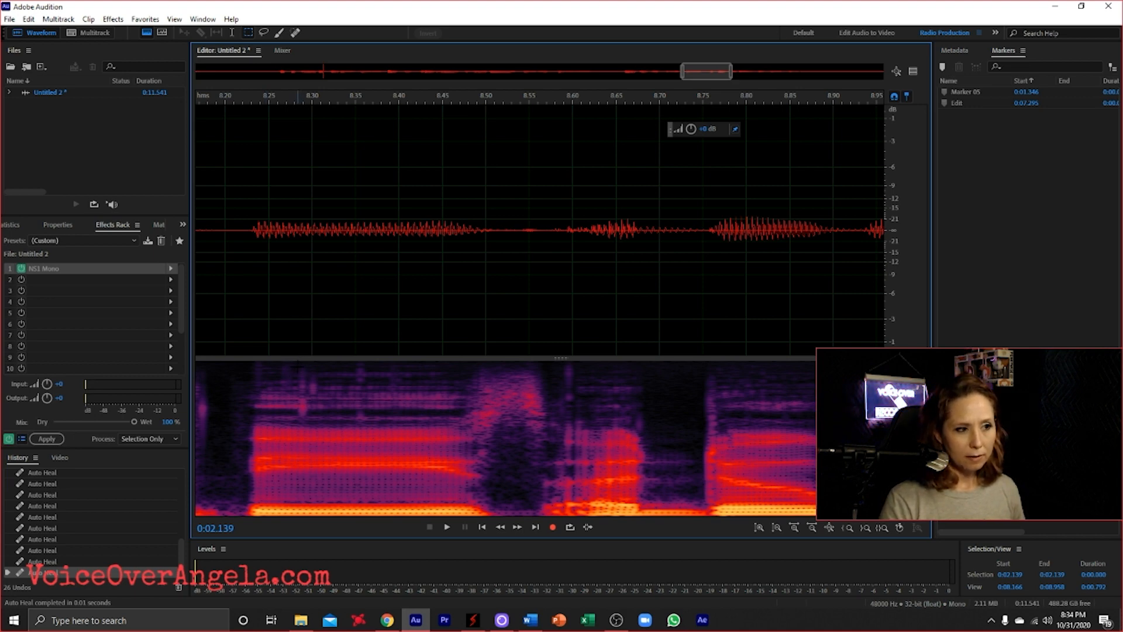
left_click_drag(297, 364, 305, 419)
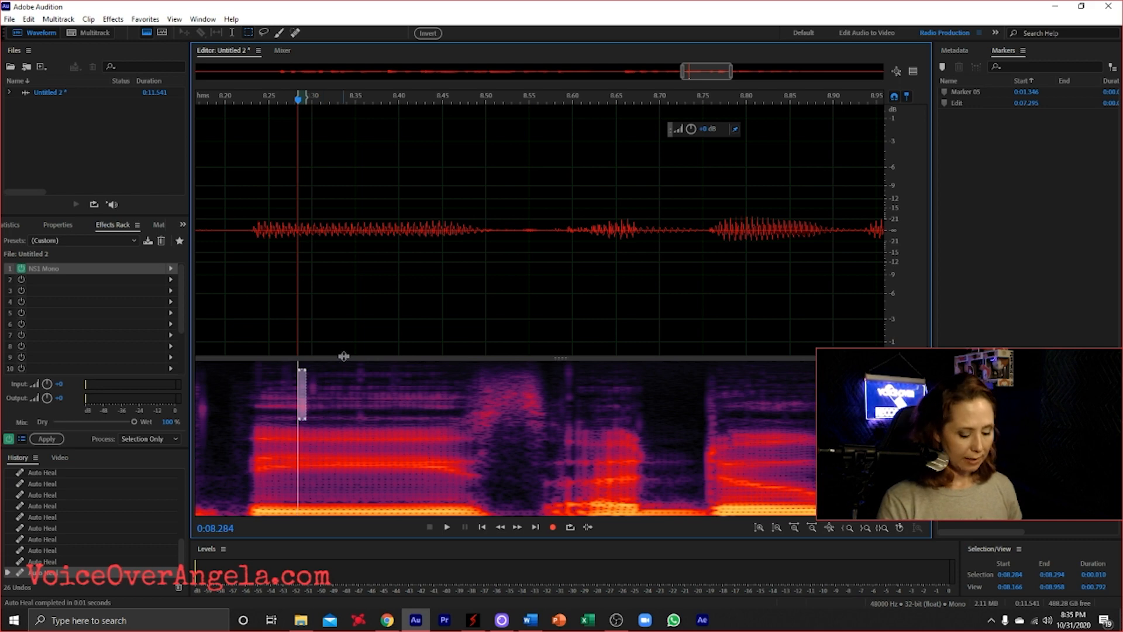
key("space")
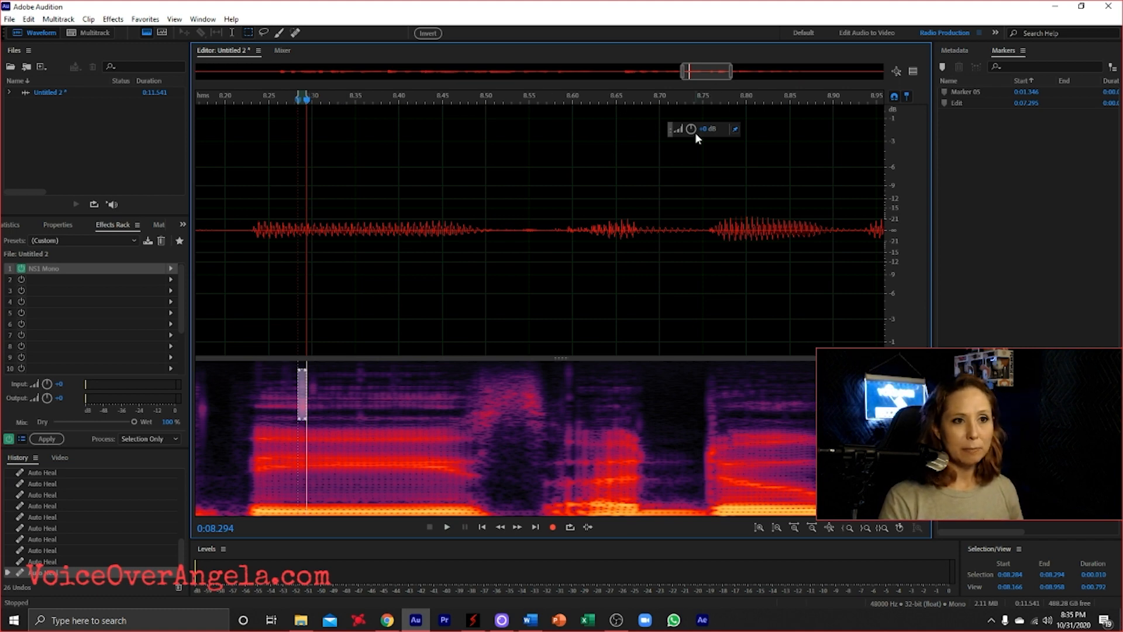
Reduce the volume of the selected click, delete it from the spectral display and clear the selection.
left_click_drag(690, 129, 665, 181)
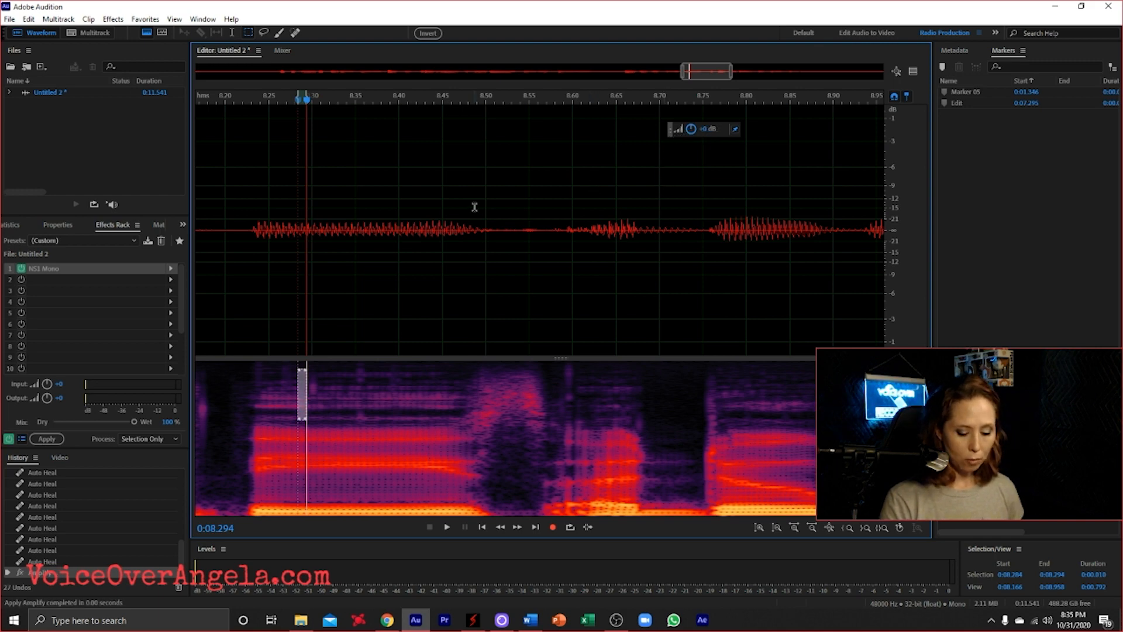
key("Delete")
left_click(262, 296)
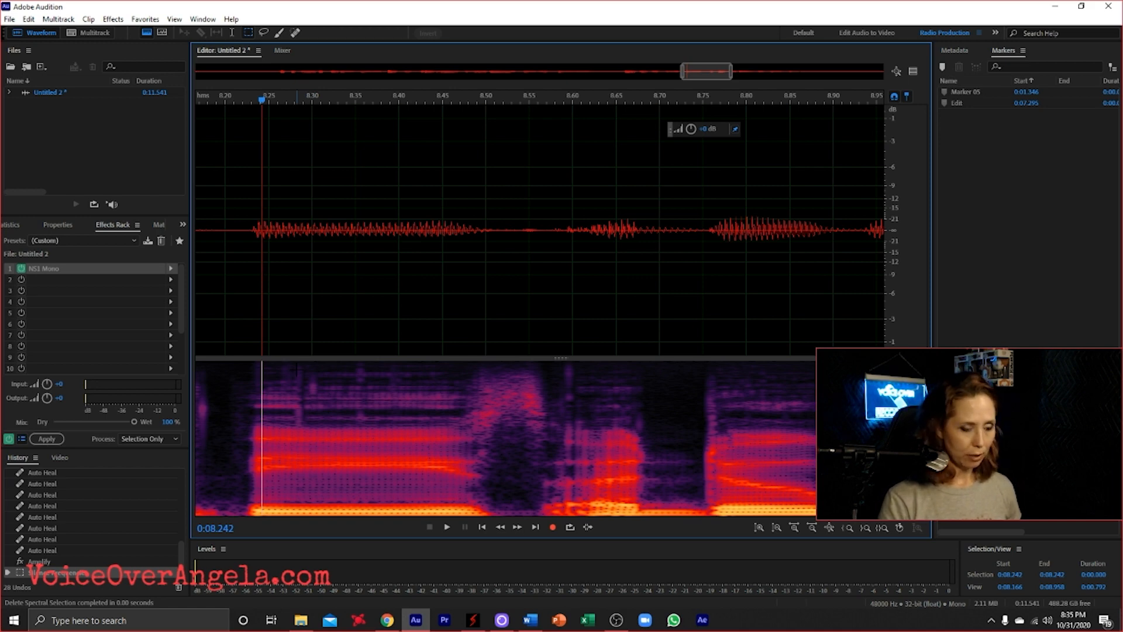
Reactivate the Spot Healing Brush and select the lead-in before the first marker, followed by the tail from about 10.5 seconds to the end.
key("b")
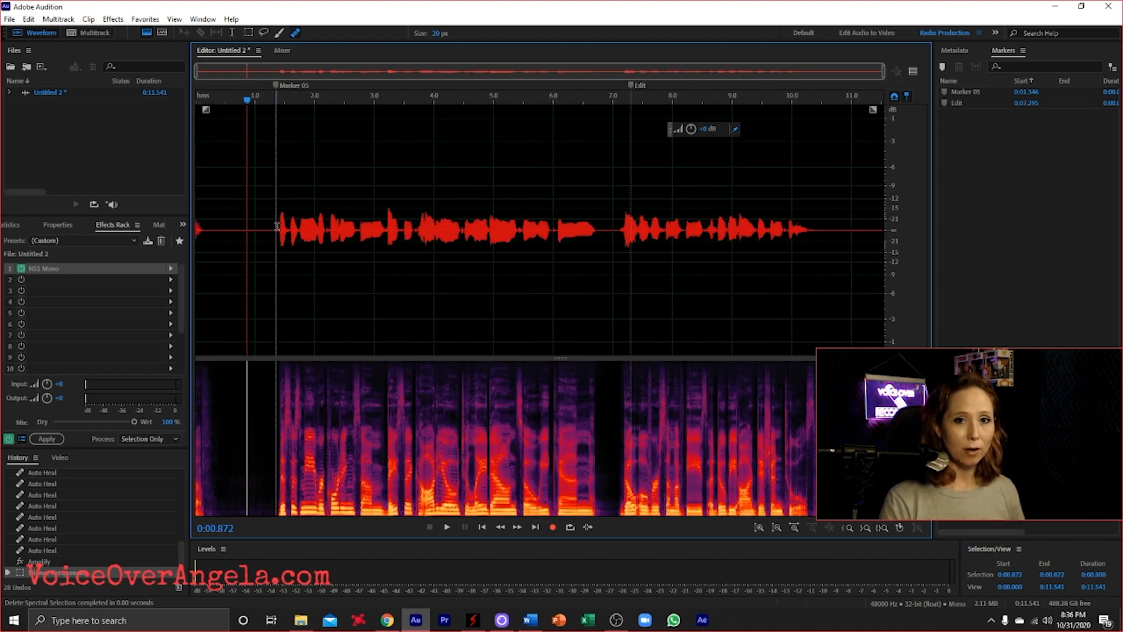
left_click_drag(276, 226, 174, 245)
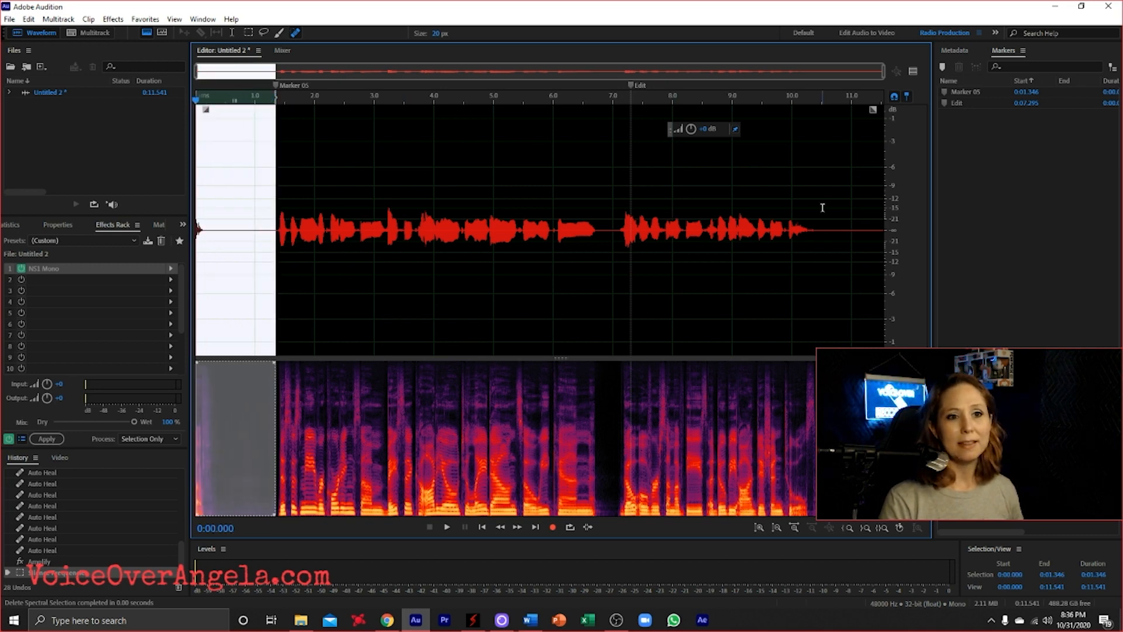
left_click_drag(822, 208, 923, 198)
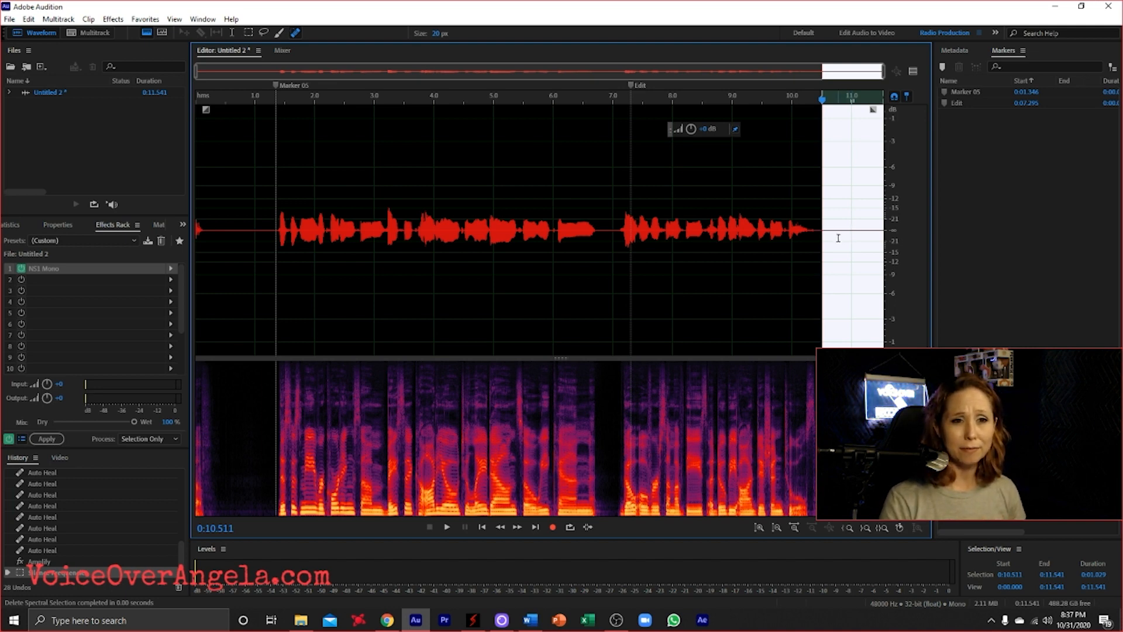
Select the quiet tail from about 10.42 seconds to the end of the recording and copy it.
left_click(787, 245)
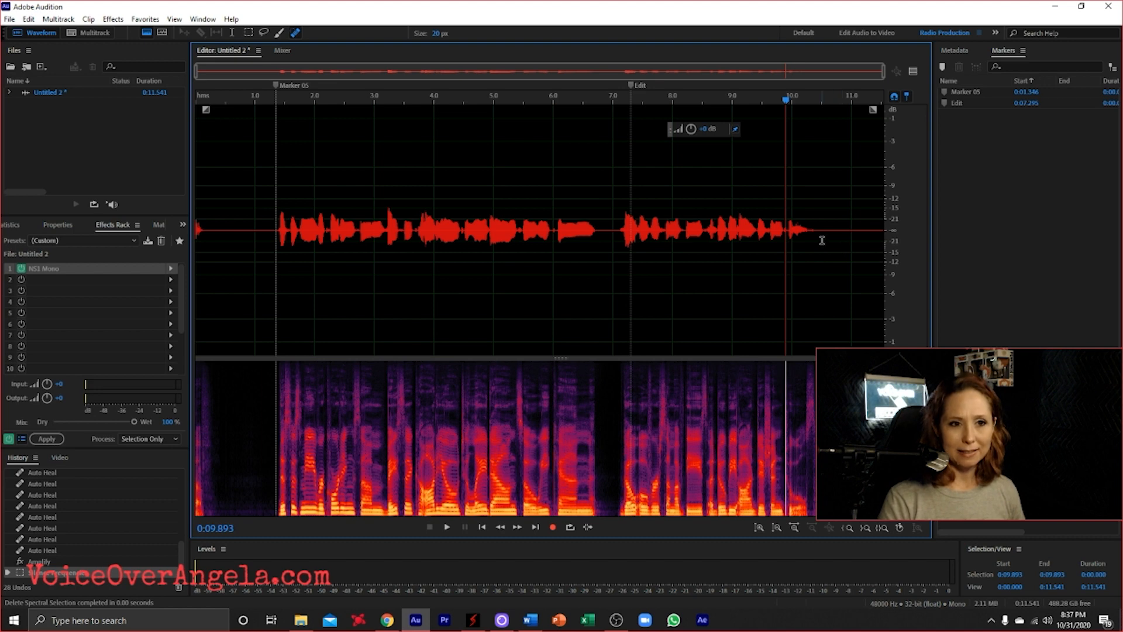
left_click(818, 242)
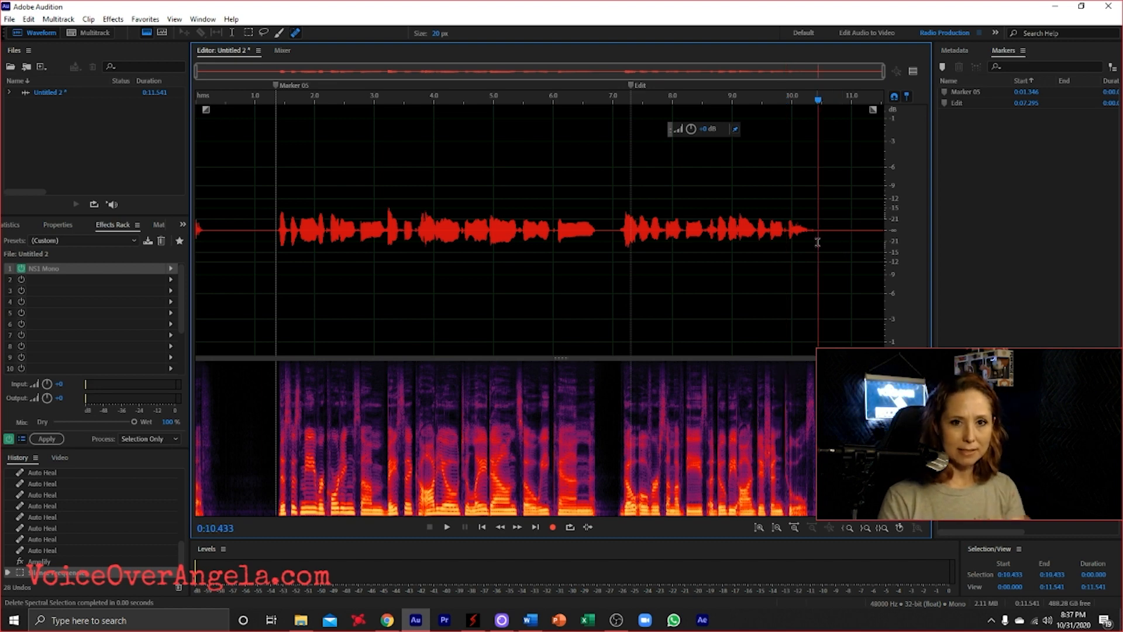
left_click(817, 243)
left_click_drag(817, 244, 904, 253)
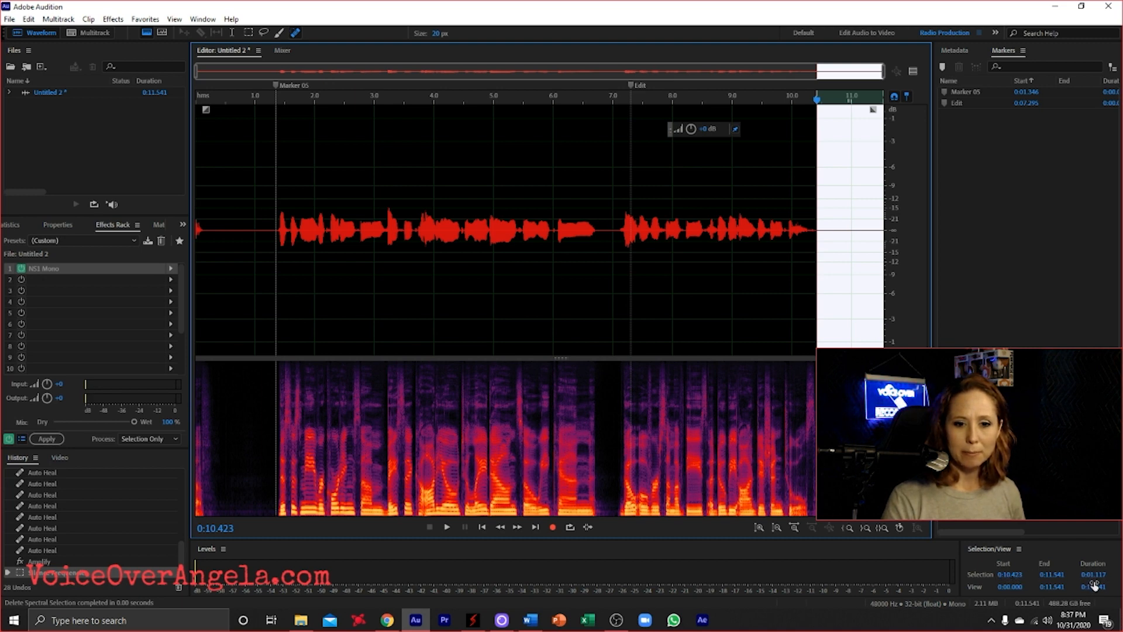
right_click(840, 283)
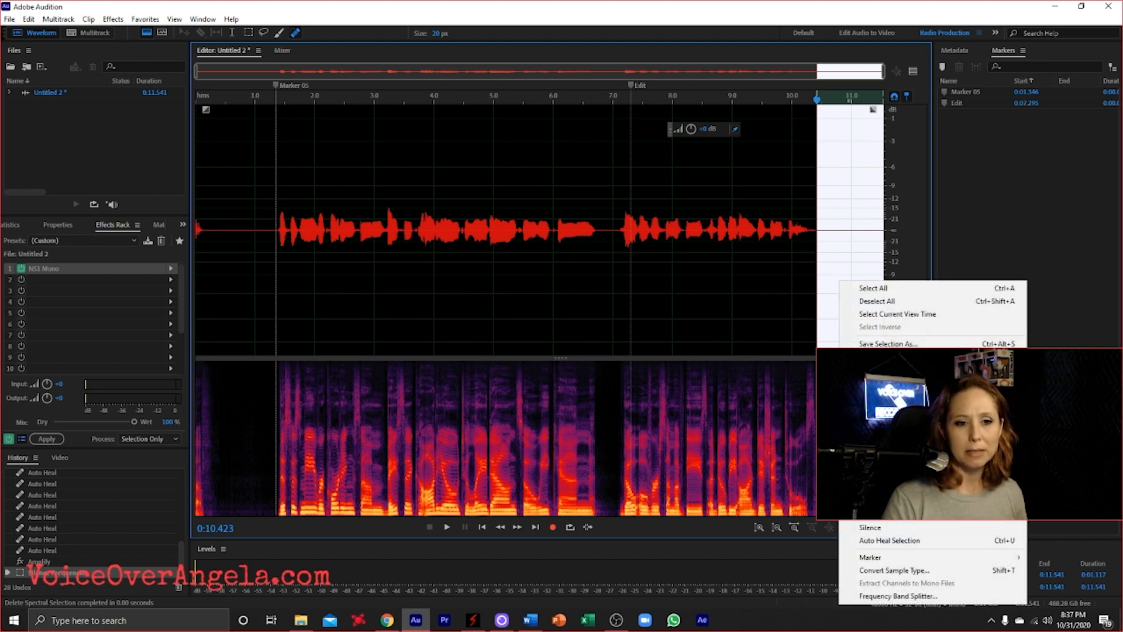
left_click(869, 387)
Paste the copied quiet audio twice into the tail, at about 11.0 seconds and about 11.49 seconds.
left_click(826, 261)
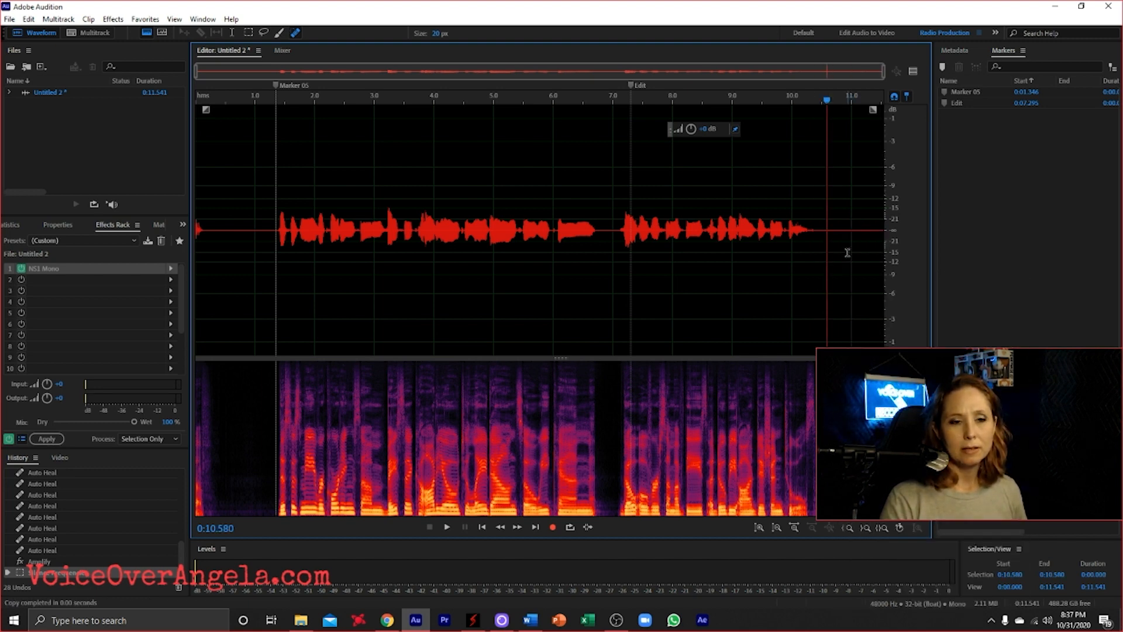
left_click(847, 253)
right_click(847, 252)
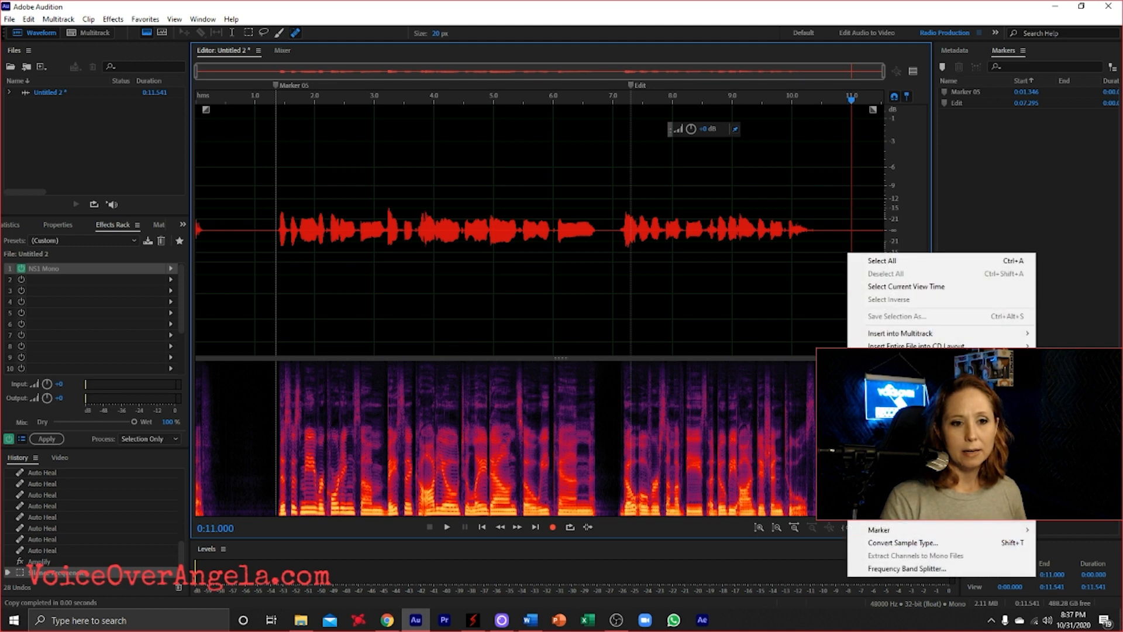
left_click(873, 400)
left_click(820, 288)
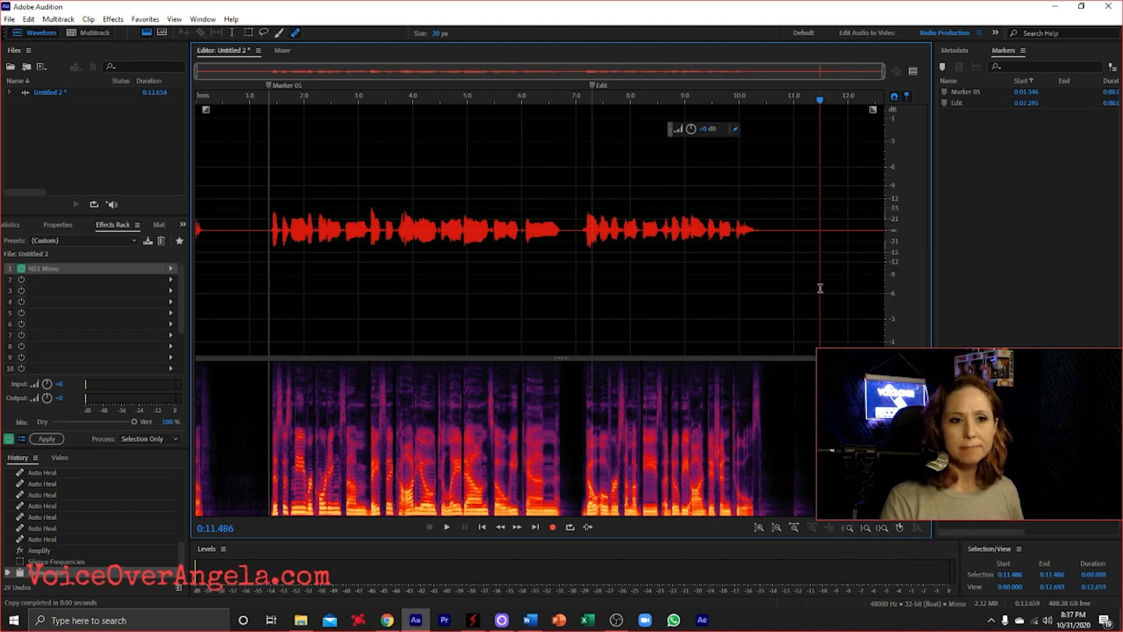
key("ctrl+v")
Select the extended tail from about 10.43 seconds to the end, and clear the selection.
left_click(844, 250)
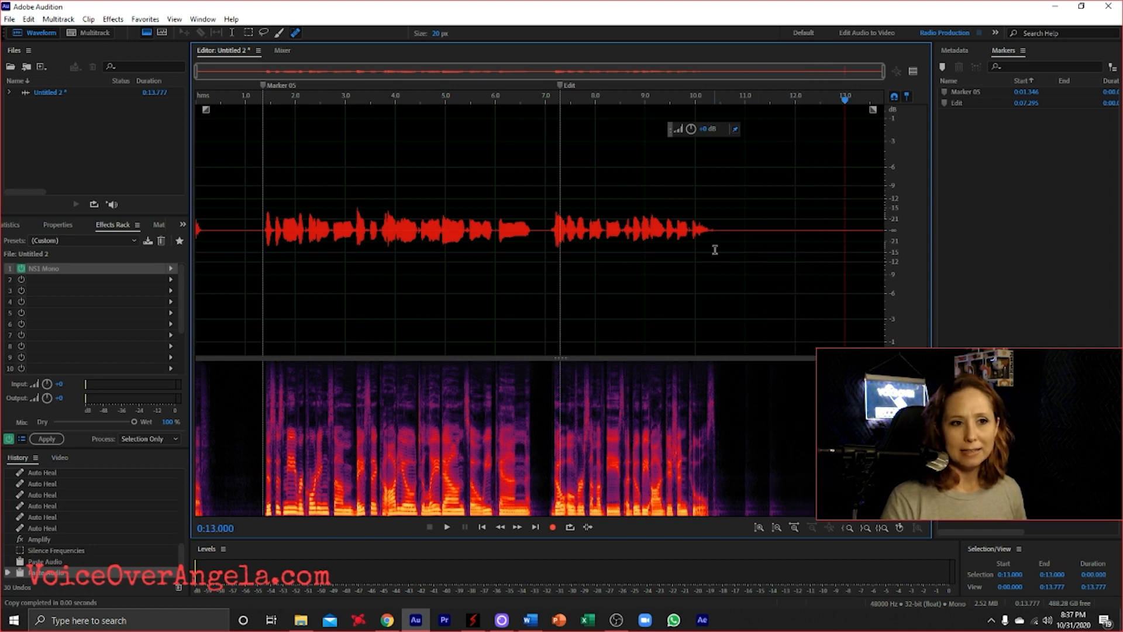
left_click_drag(717, 250, 893, 264)
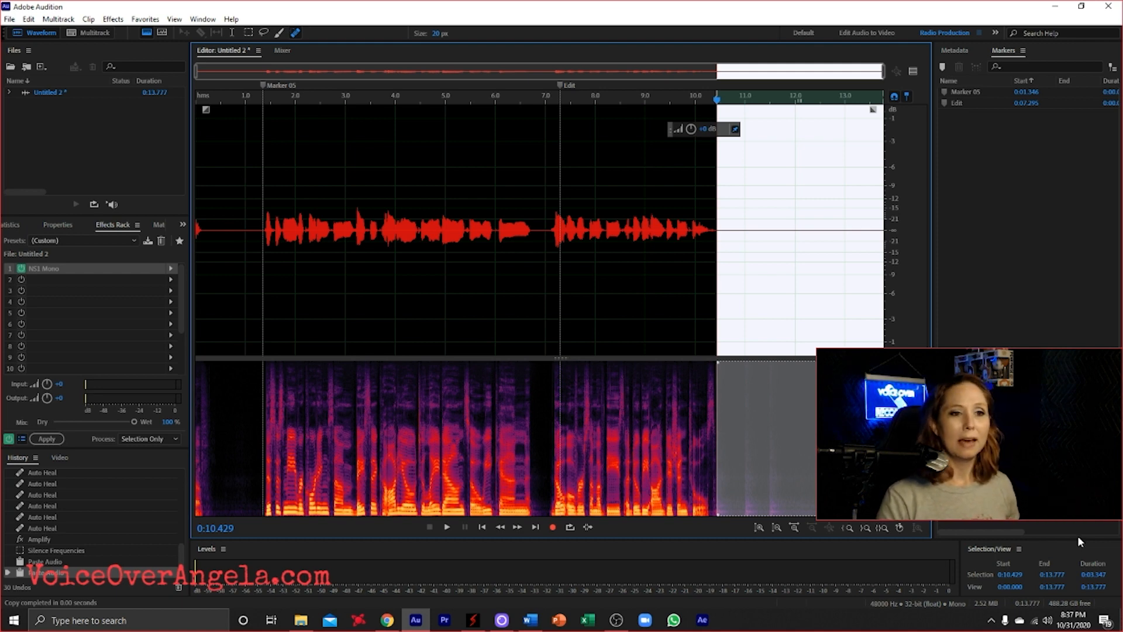
left_click(784, 265)
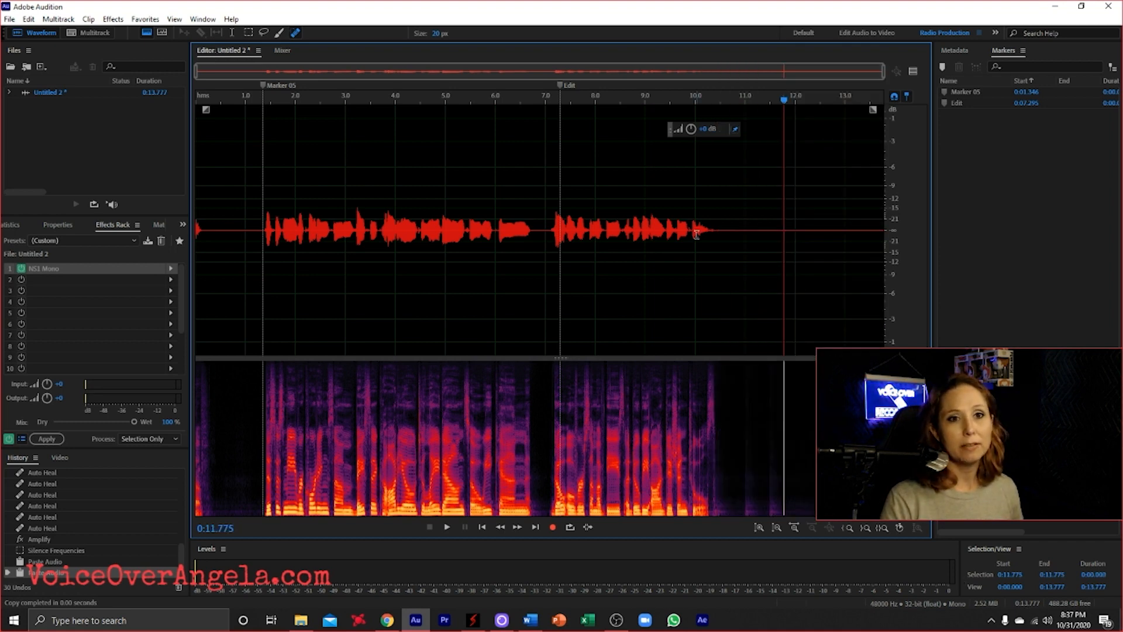
left_click(635, 172)
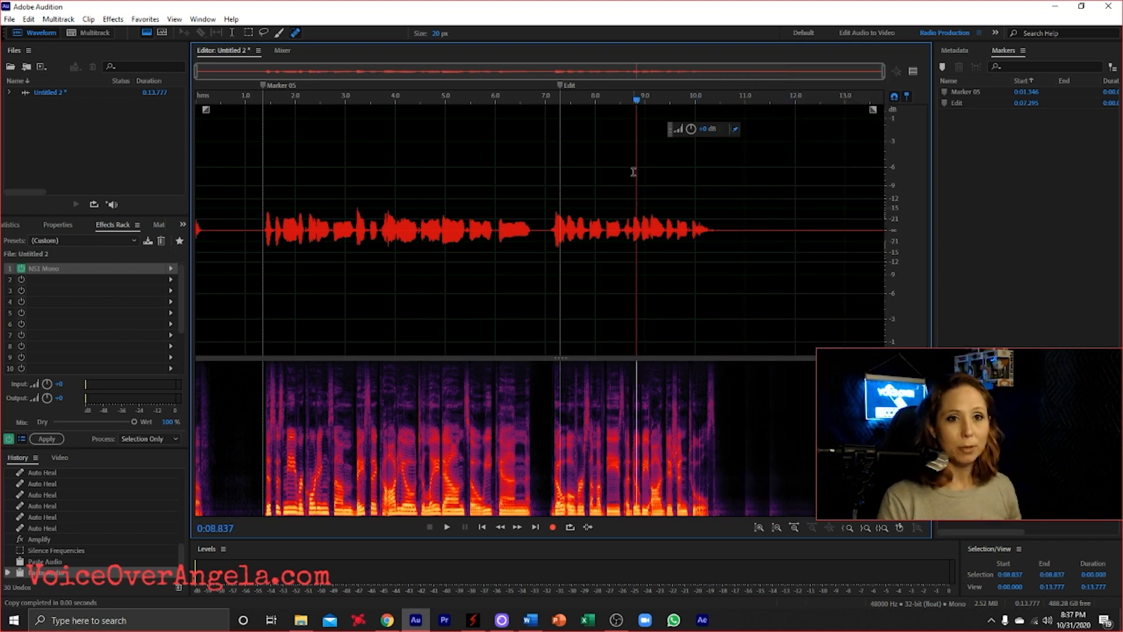
Switch off the NS1 Mono effect and review the edit history back to its first entry.
left_click(21, 268)
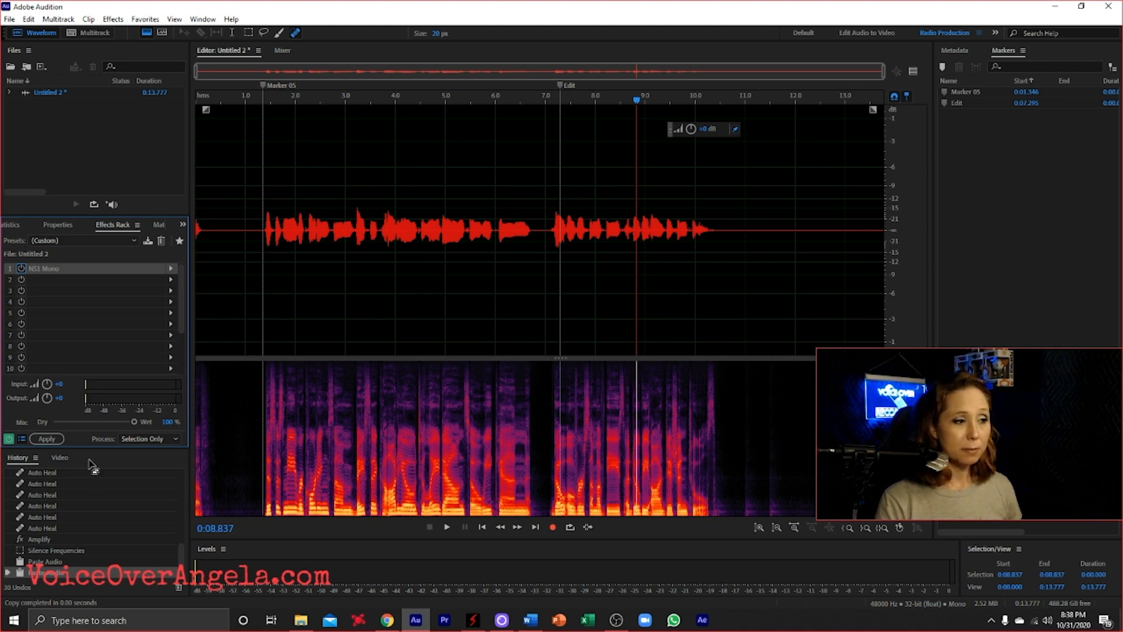
left_click(21, 459)
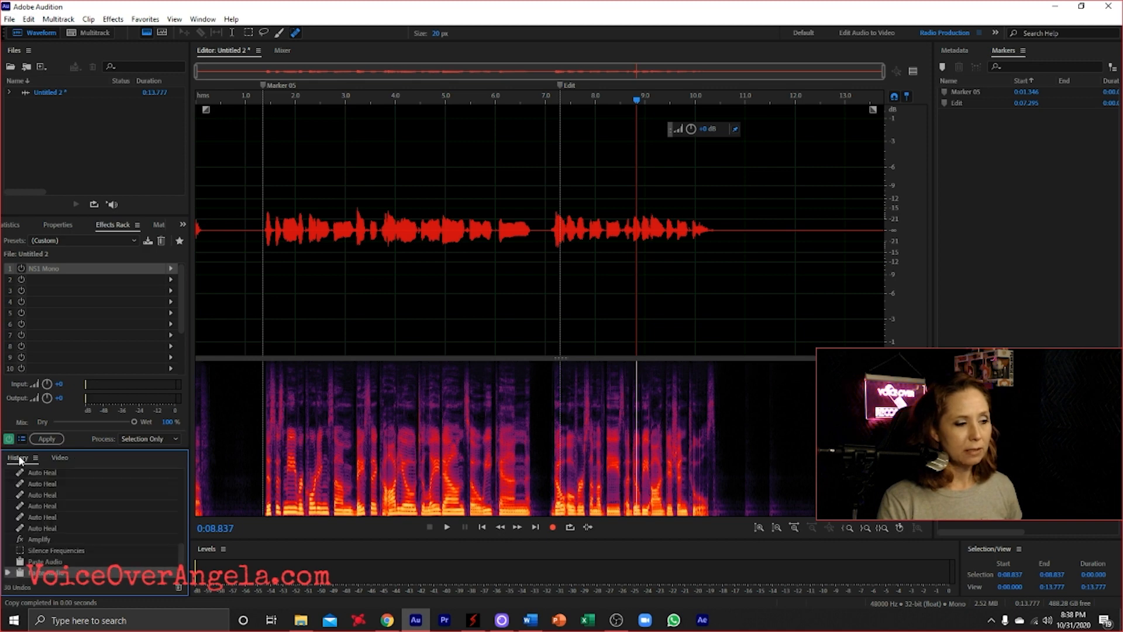
scroll(47, 521, "up", 2)
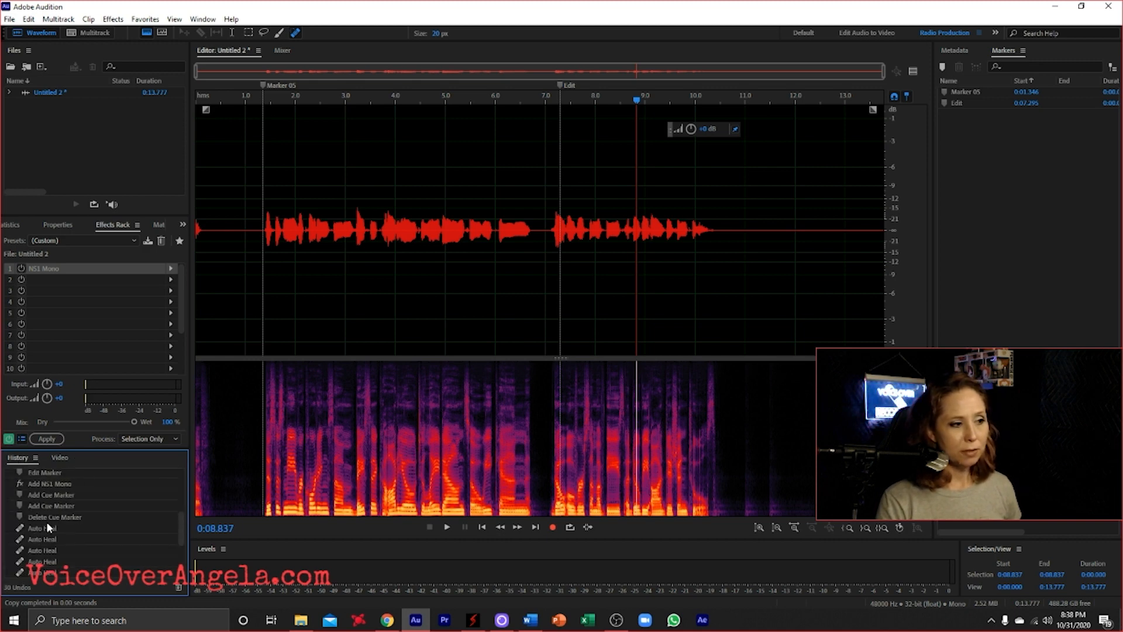
scroll(85, 504, "up", 4)
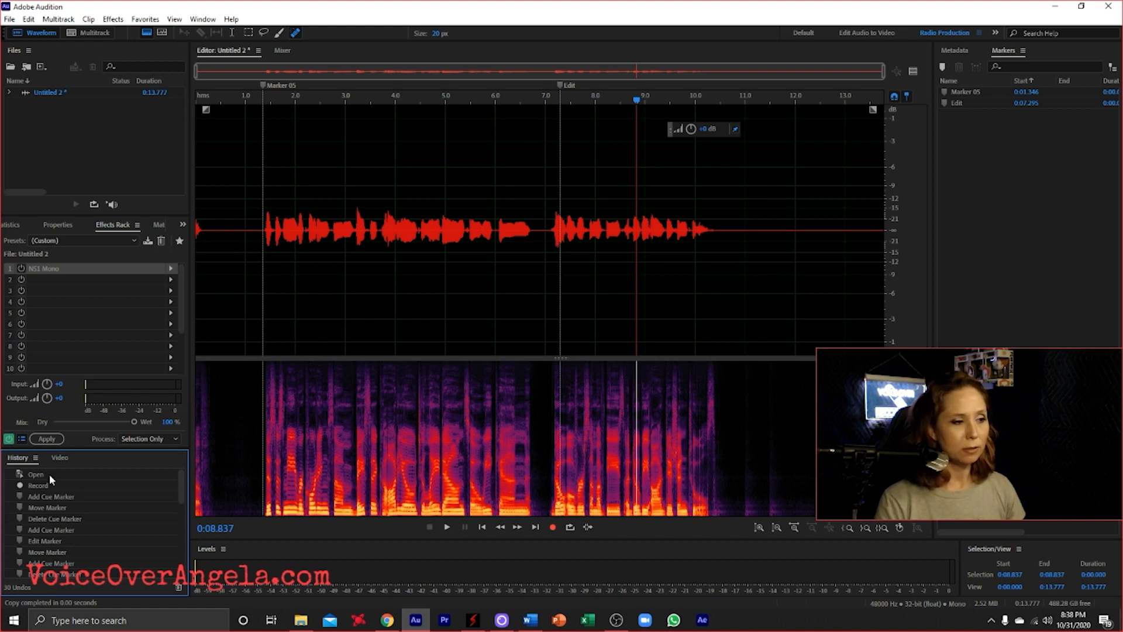
scroll(54, 510, "down", 7)
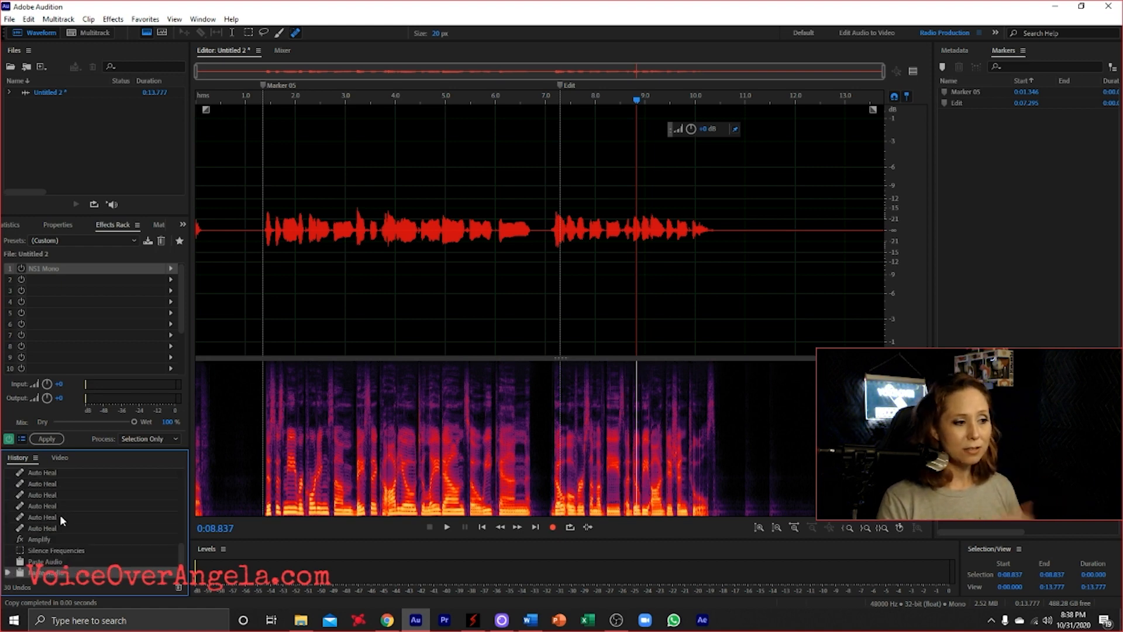
Step back through the edit history past the pastes, heals and markers, reverting the file to its Record state.
left_click(259, 300)
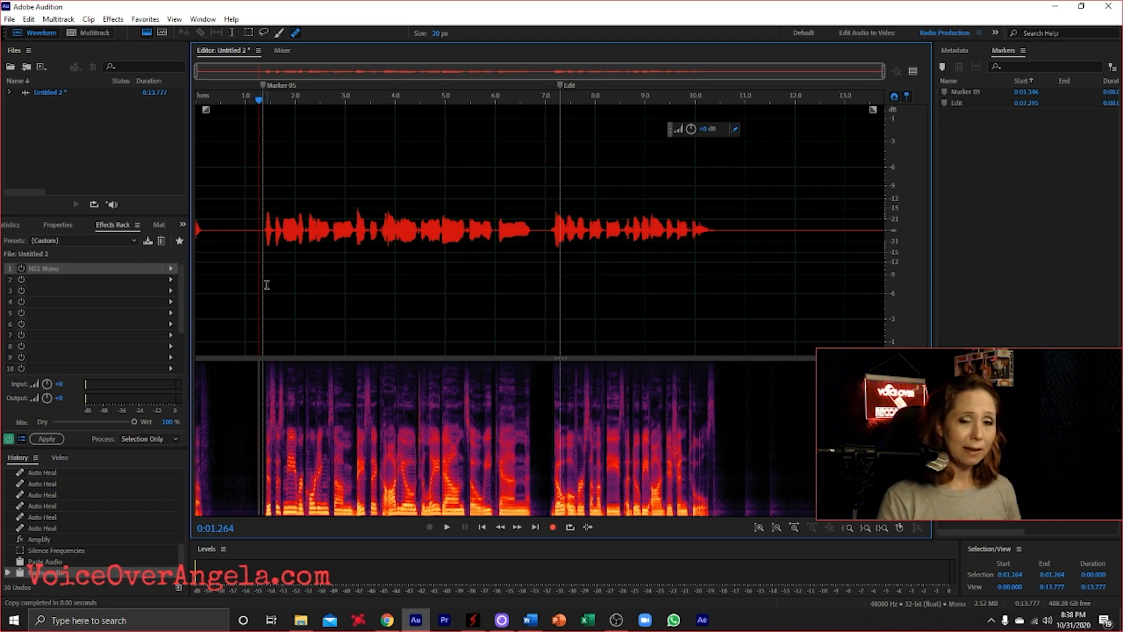
left_click(51, 538)
left_click(57, 518)
left_click(57, 507)
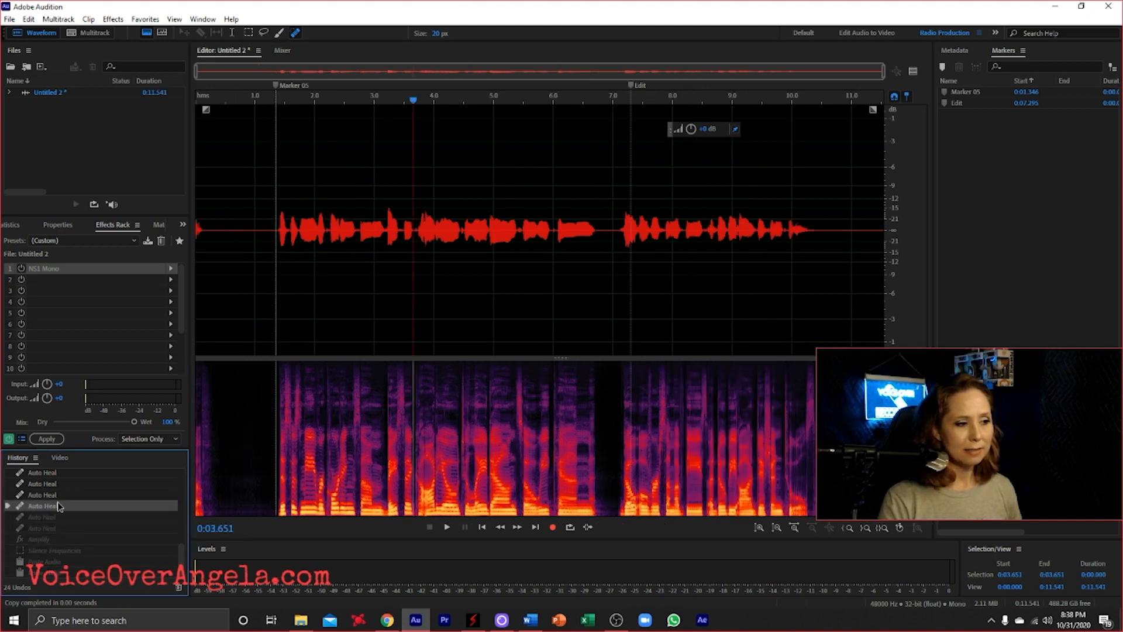
left_click(59, 485)
left_click(58, 473)
scroll(58, 475, "up", 7)
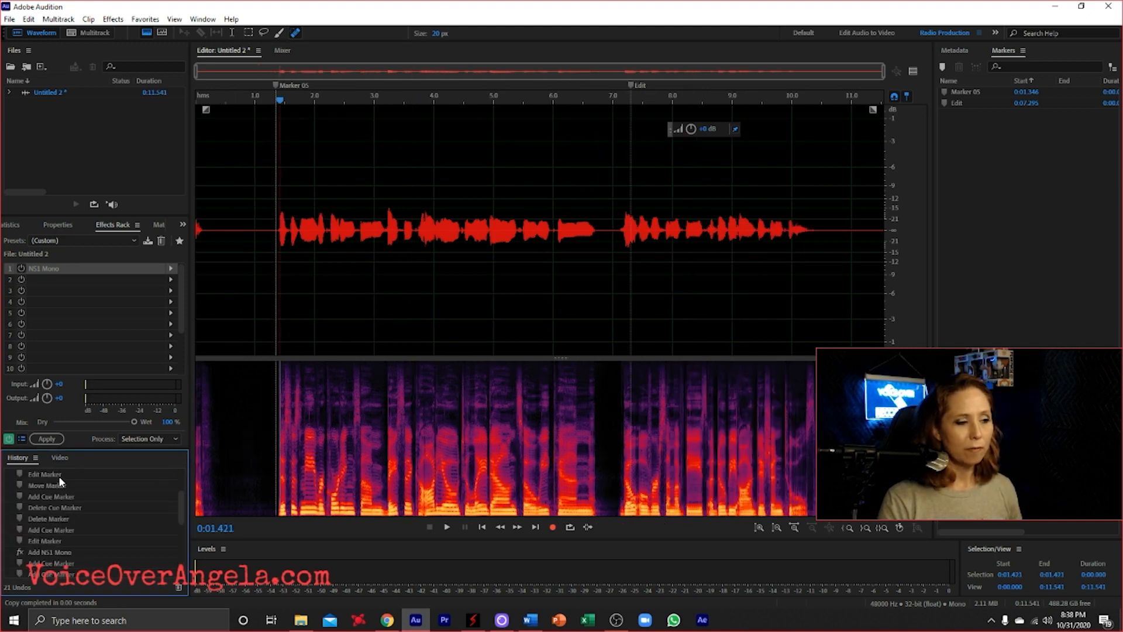
left_click(58, 528)
left_click(58, 518)
left_click(58, 494)
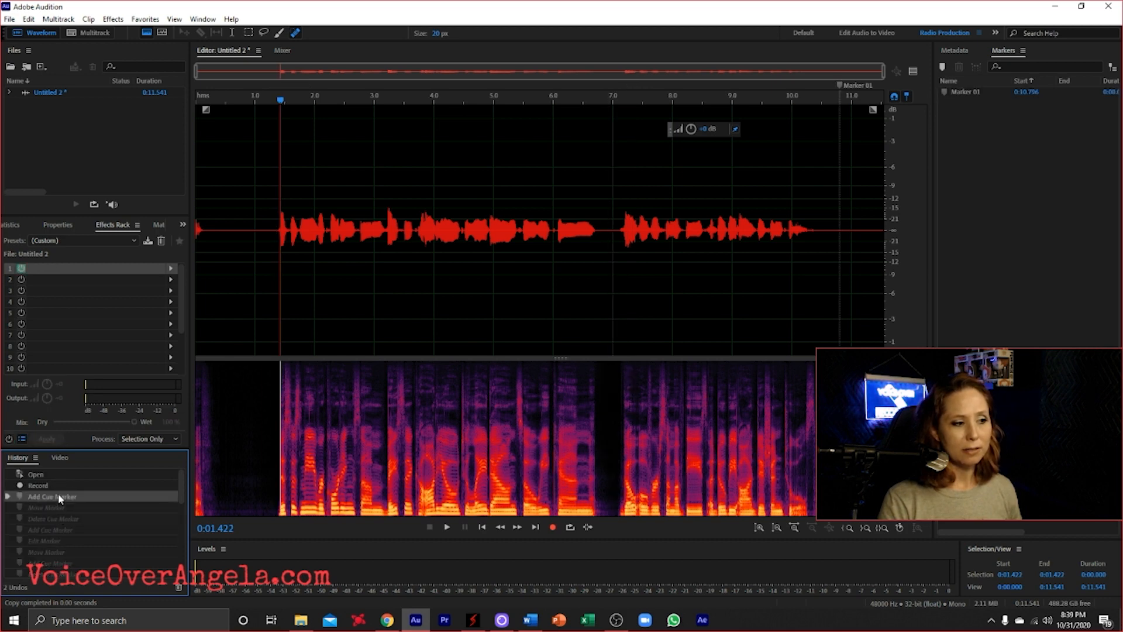
left_click(58, 485)
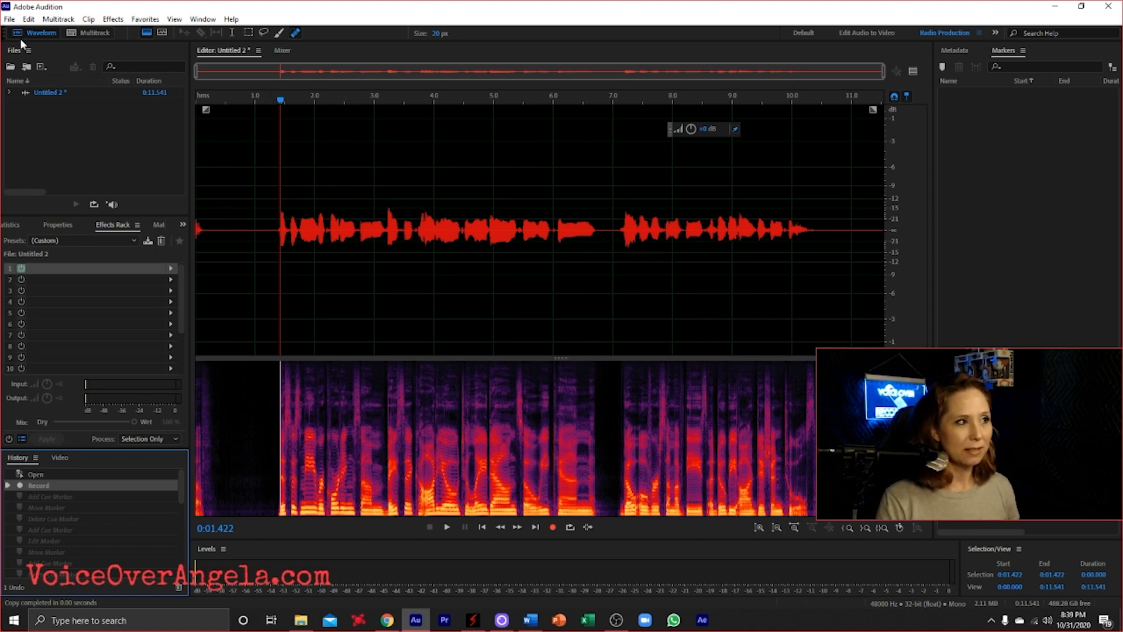
left_click(28, 19)
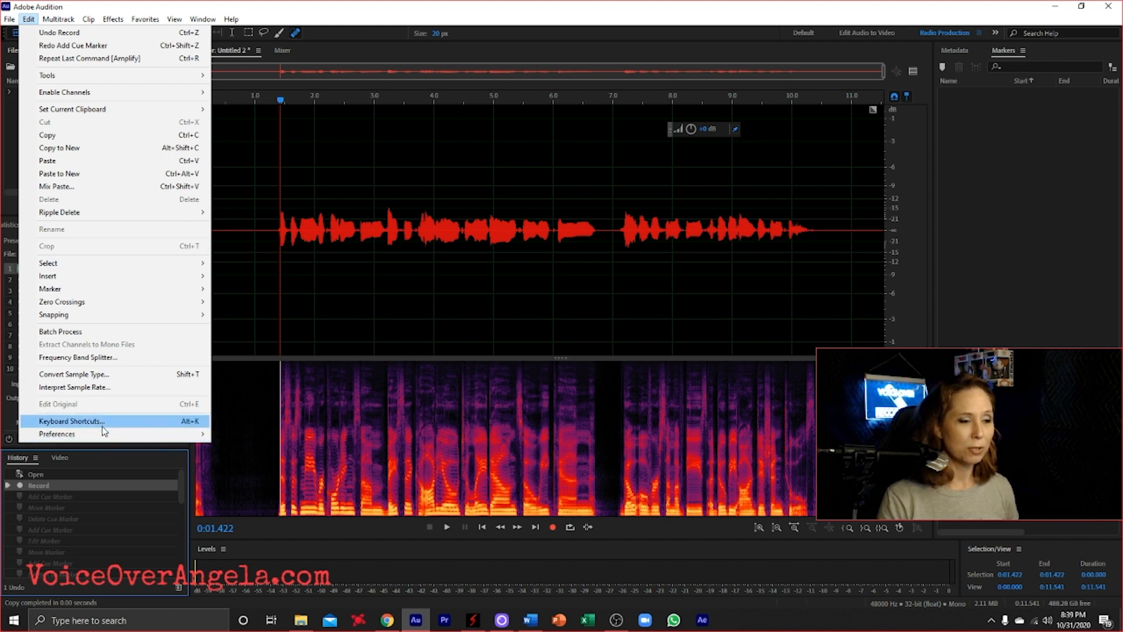
left_click(268, 267)
left_click(268, 267)
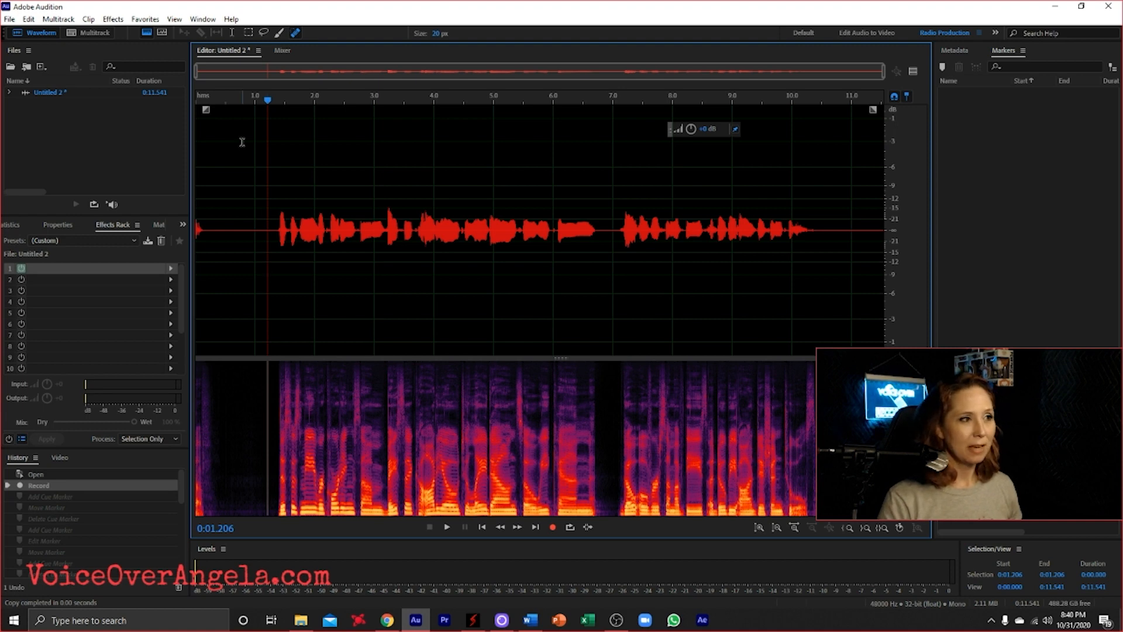
left_click(60, 21)
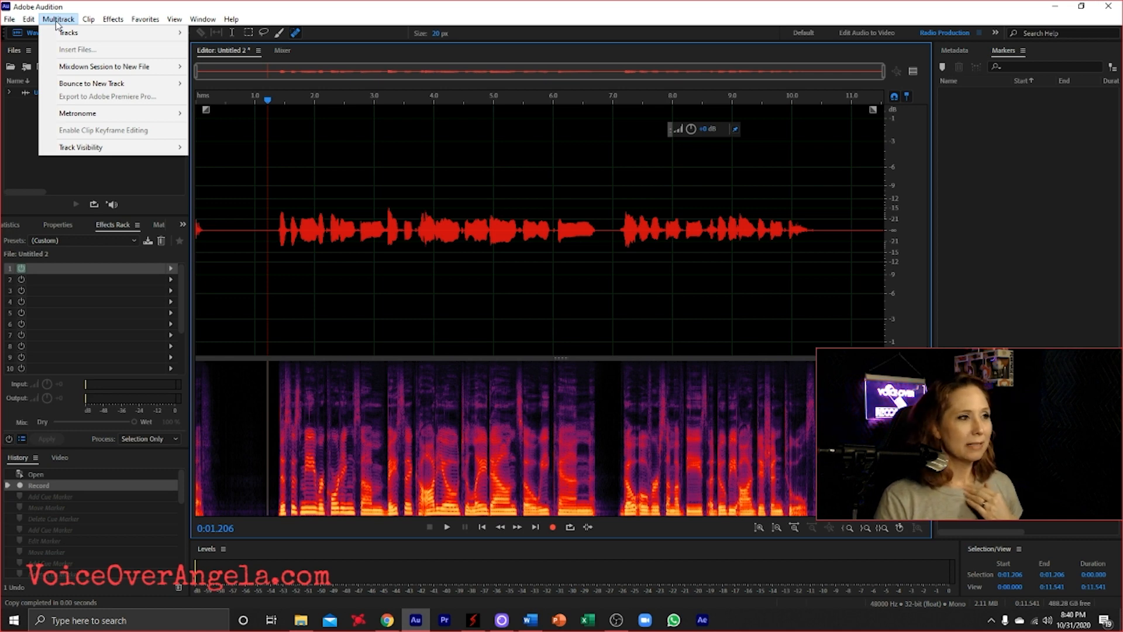
mouse_move(88, 20)
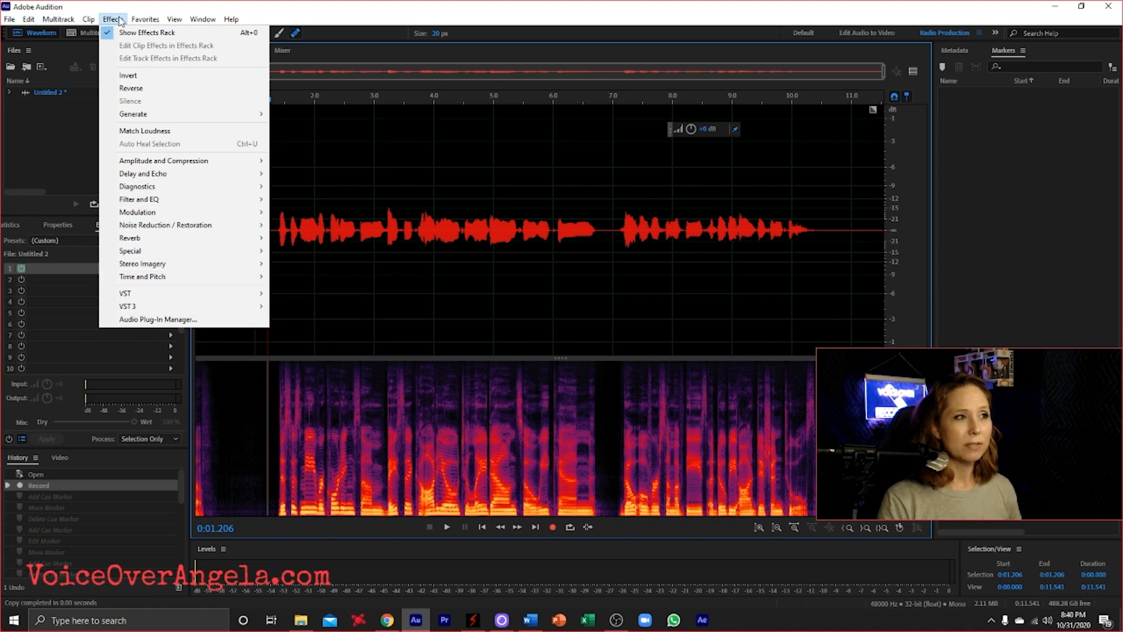
mouse_move(144, 19)
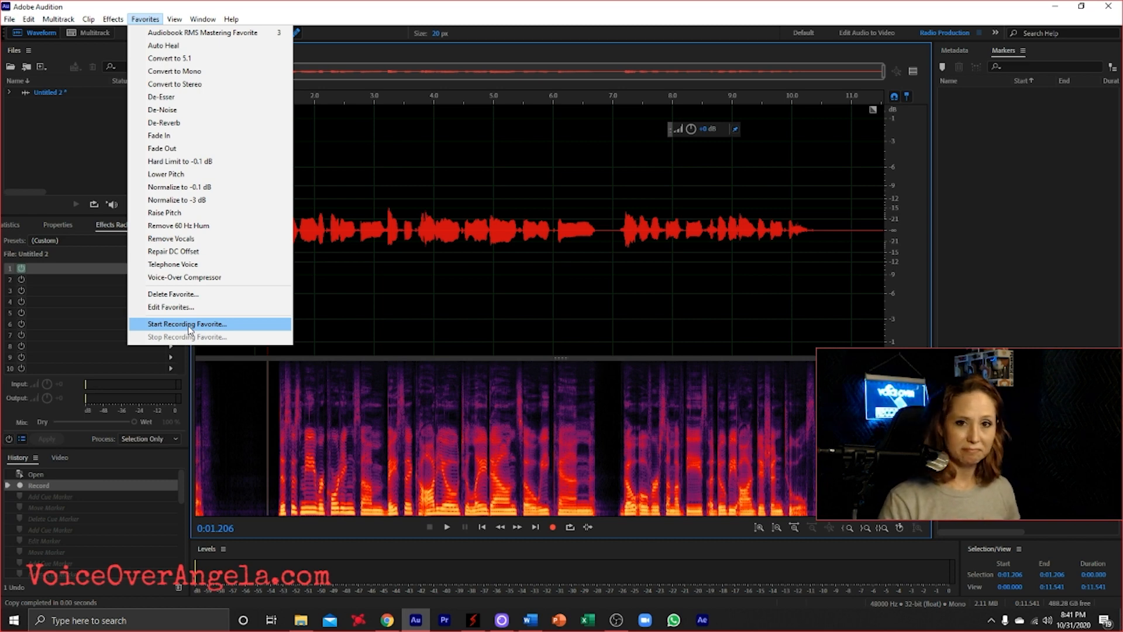
Open the General preferences and bring up the Auto Save and Backup settings.
mouse_move(27, 21)
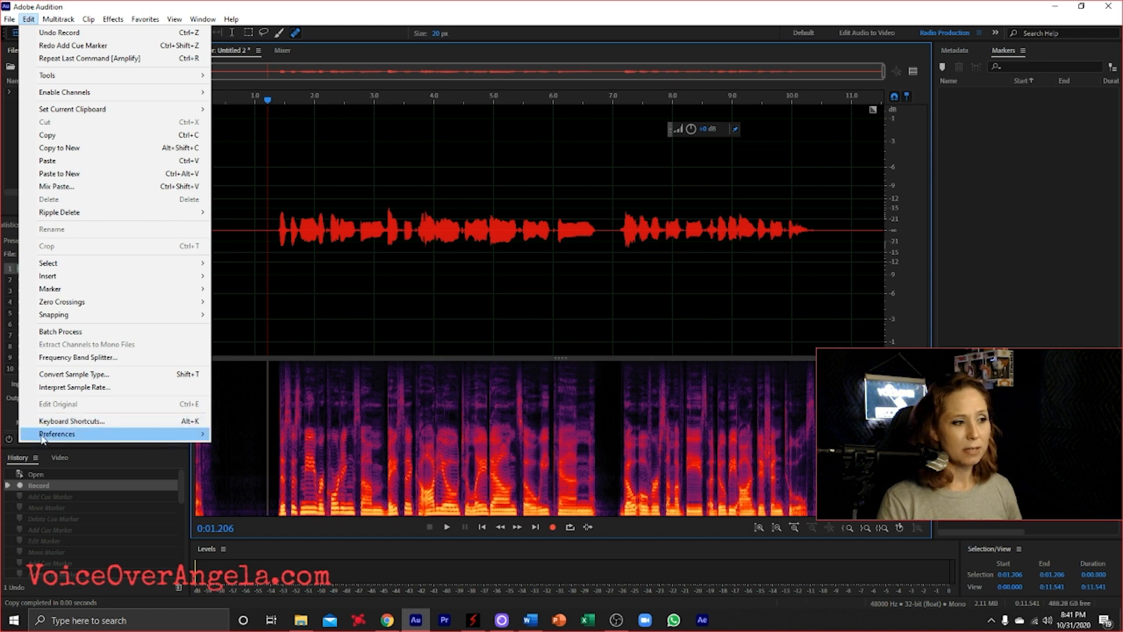
mouse_move(43, 439)
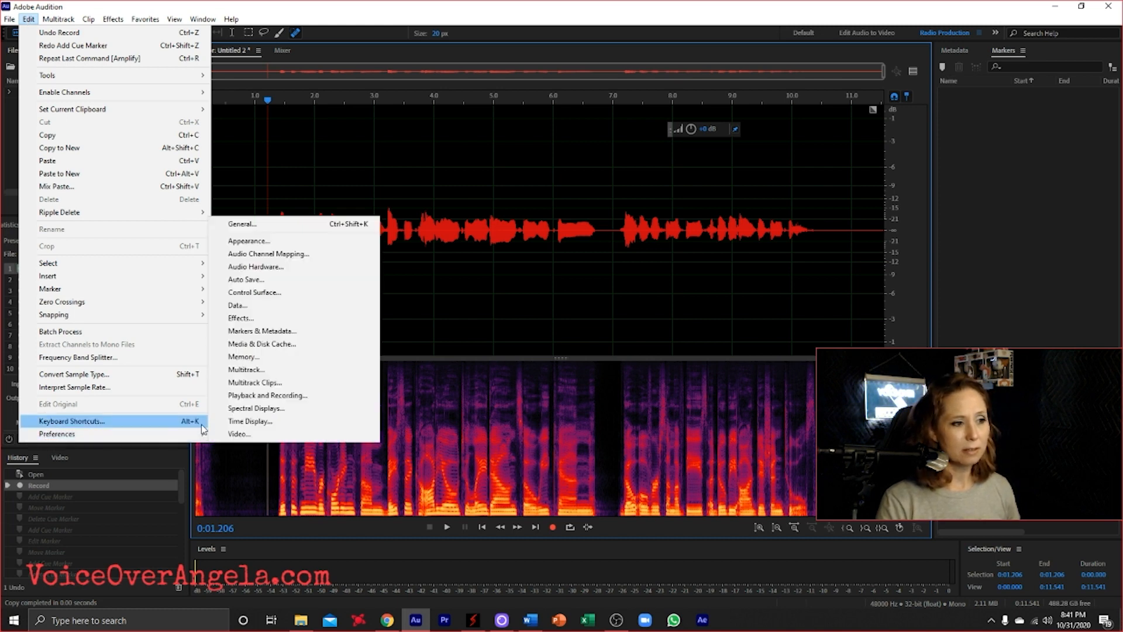
left_click(248, 225)
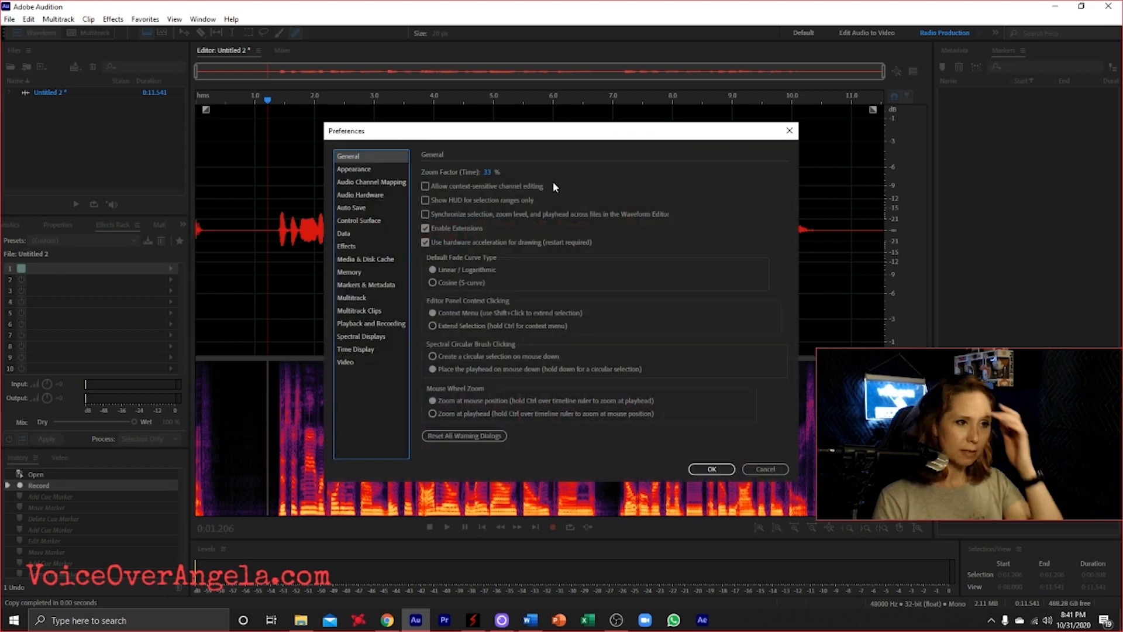
left_click(354, 208)
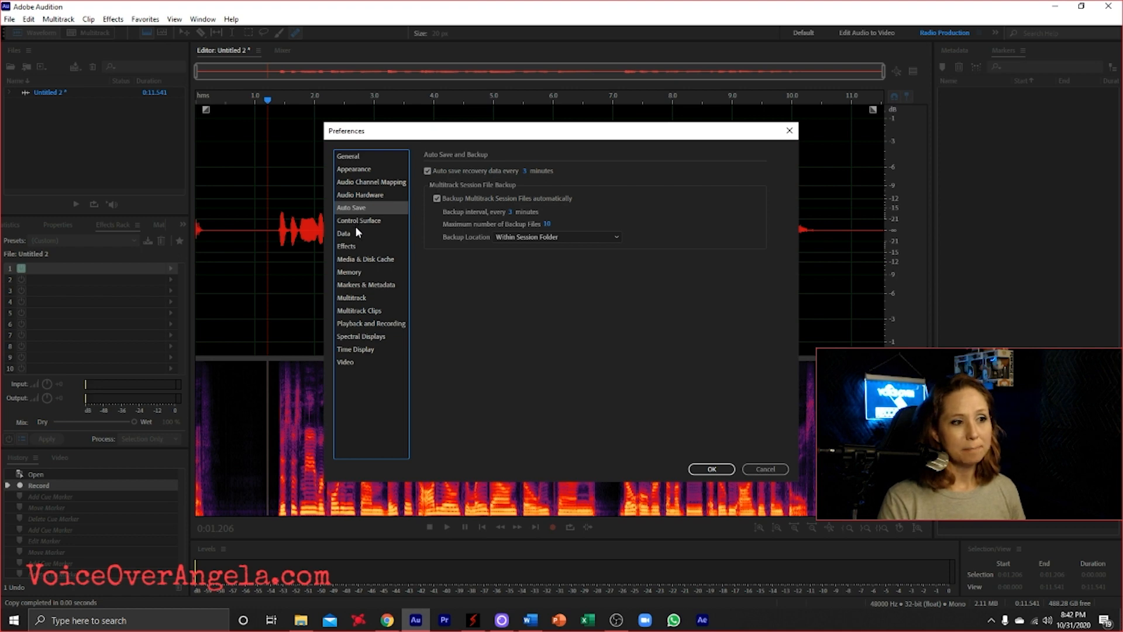
Examine the Appearance preferences, including the Waveform Foreground colour picker and the list of appearance presets, without changing anything.
left_click(353, 172)
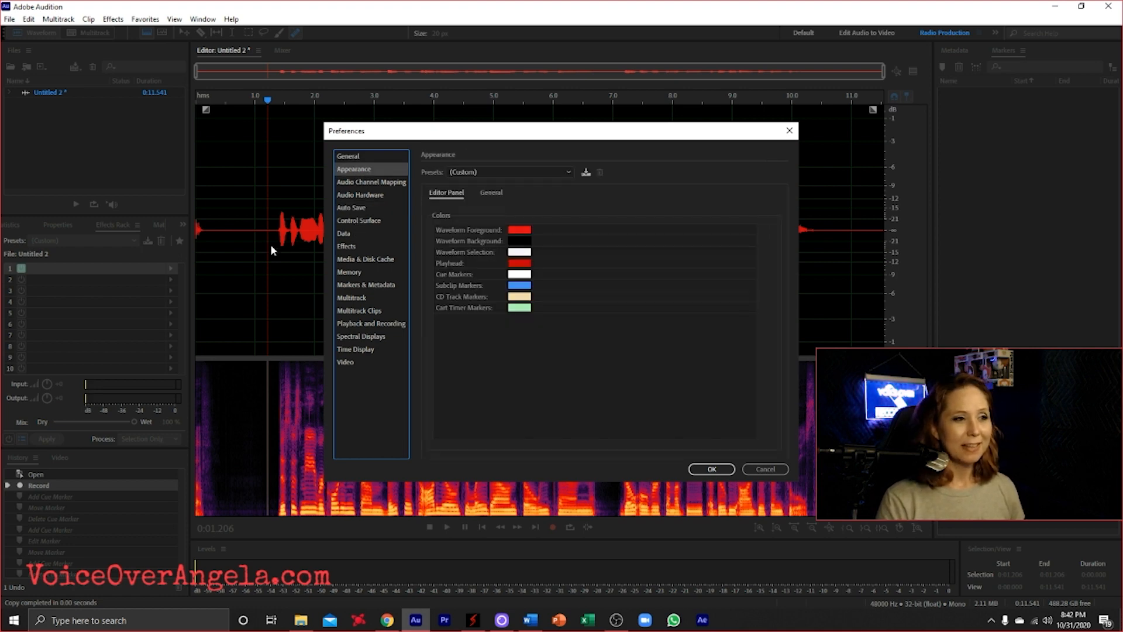
left_click(523, 228)
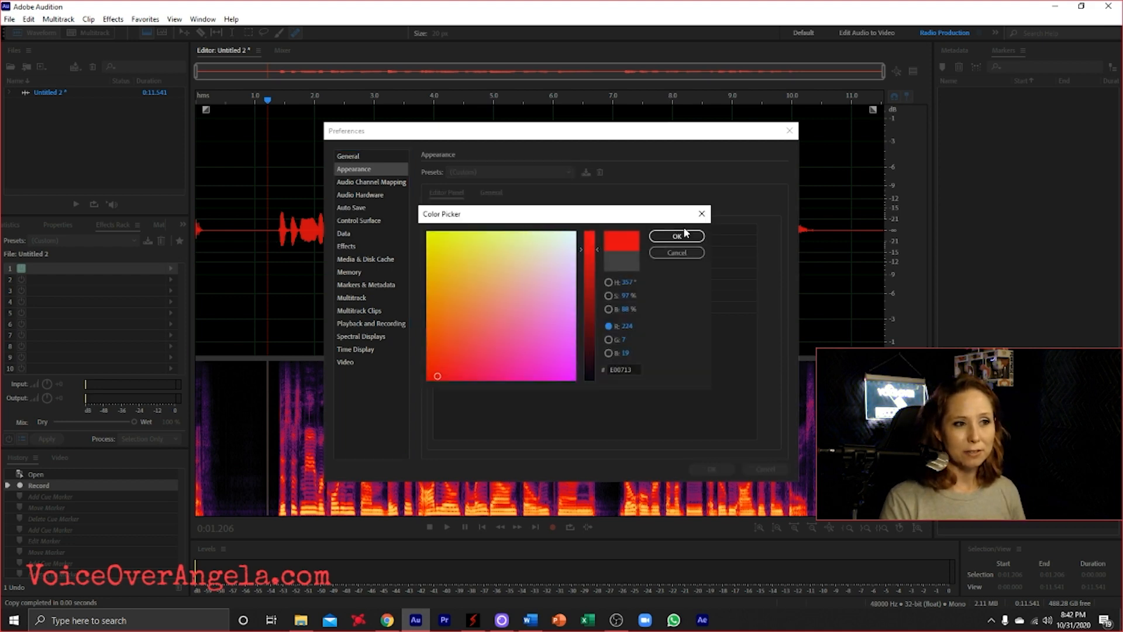
left_click(702, 214)
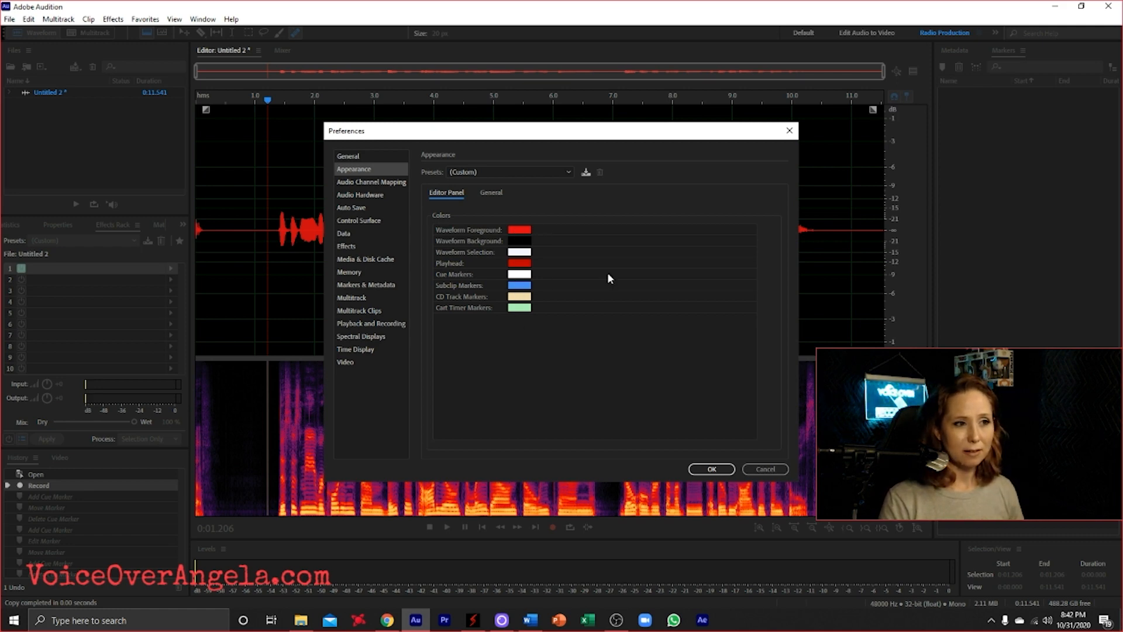
left_click(553, 172)
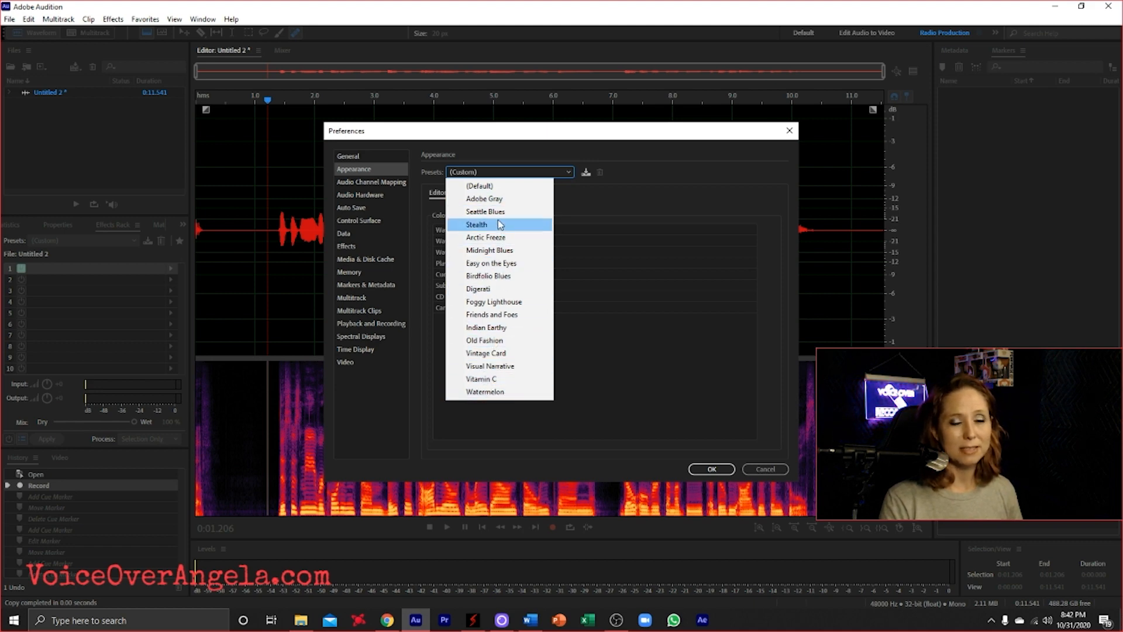
left_click(640, 200)
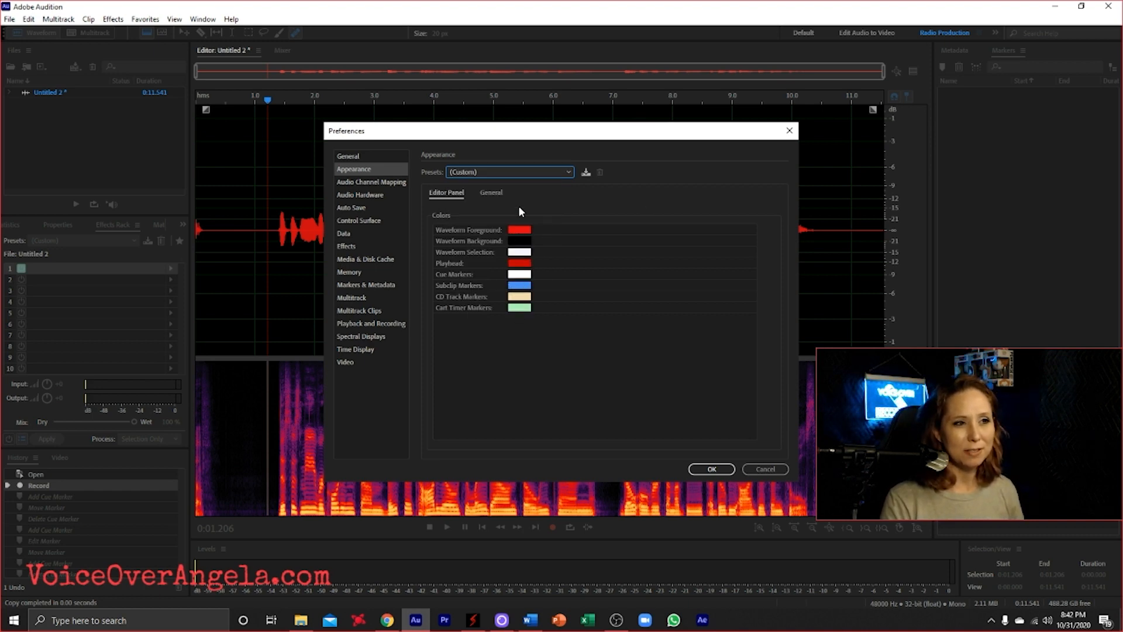
Examine the Media & Disk Cache, Memory, Effects, Control Surface, Auto Save and Audio Channel Mapping preferences, and close the preferences without changing anything.
left_click(356, 259)
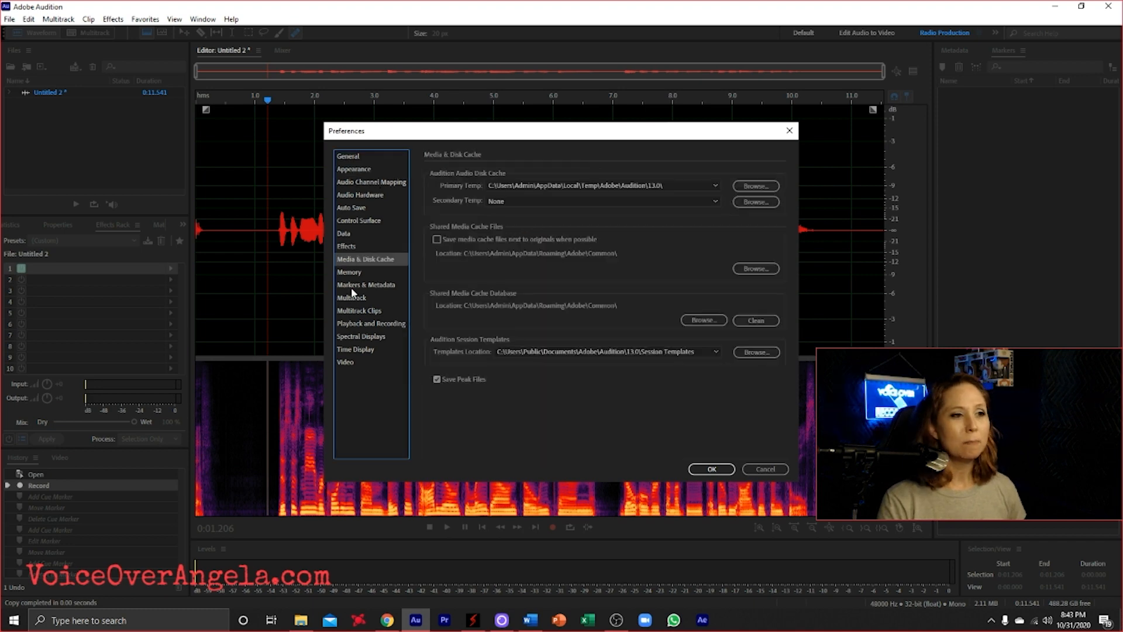
left_click(350, 273)
left_click(351, 261)
left_click(351, 240)
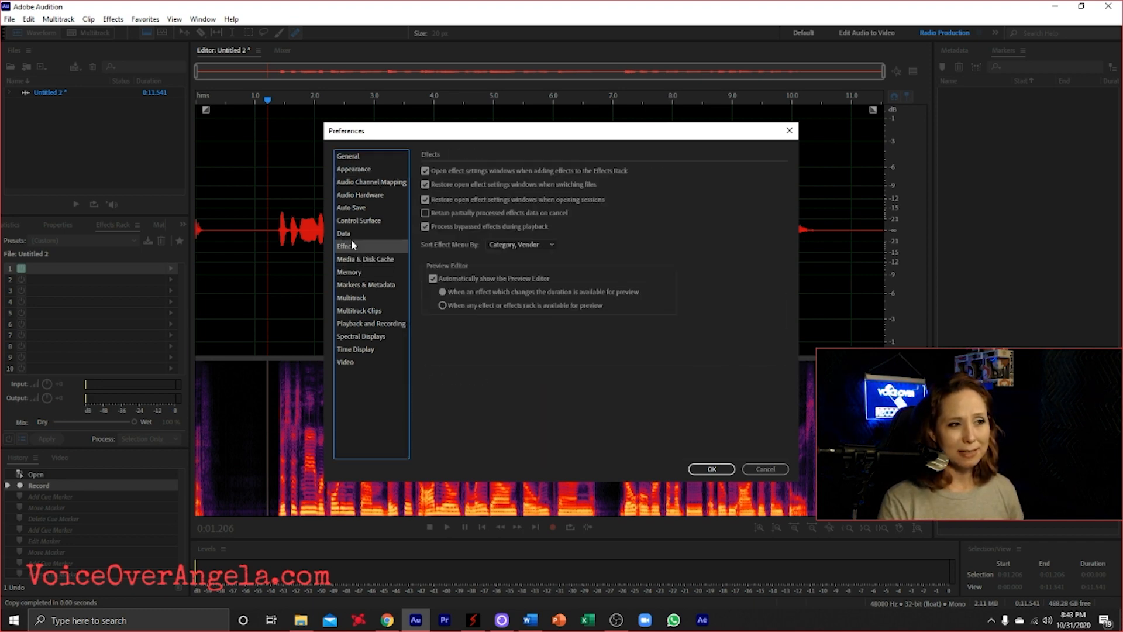
left_click(350, 223)
left_click(343, 210)
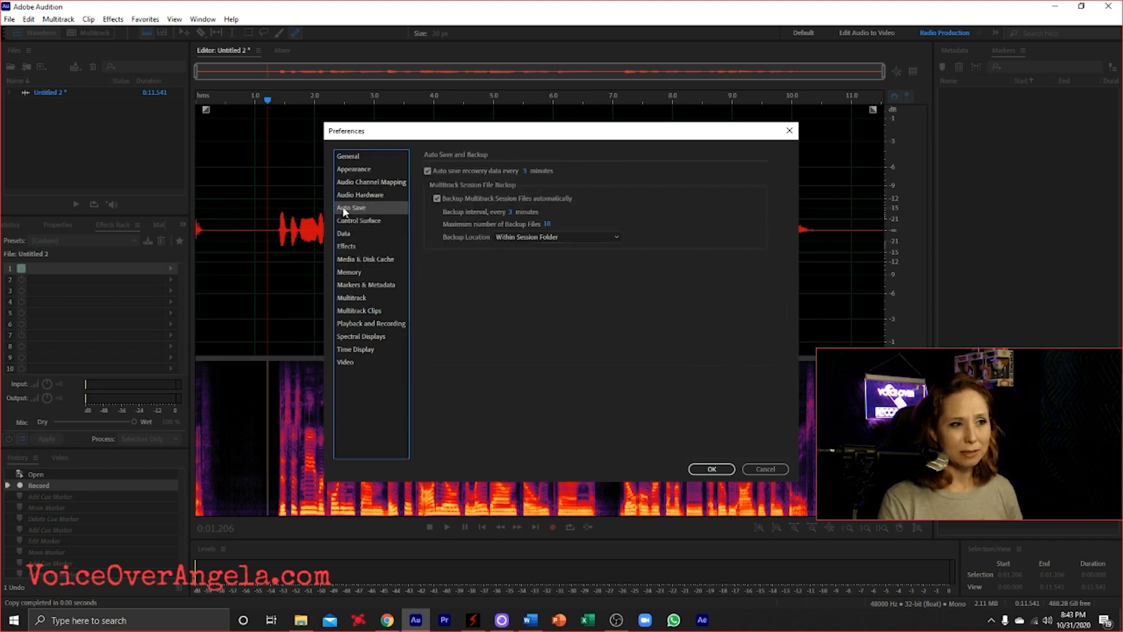
left_click(351, 186)
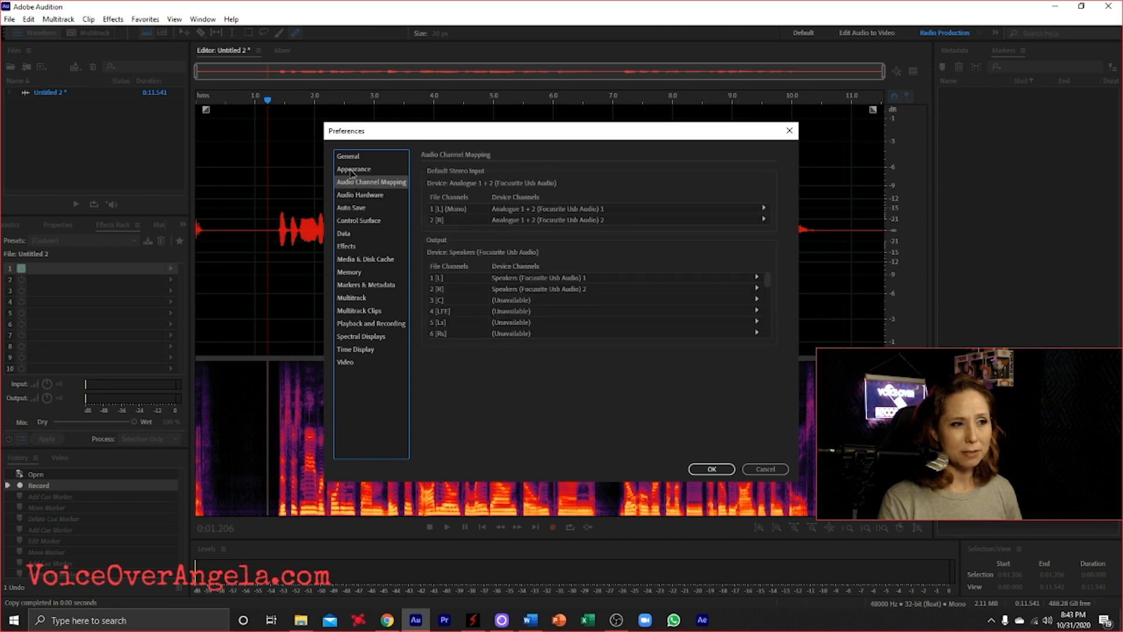
left_click(350, 168)
left_click(350, 183)
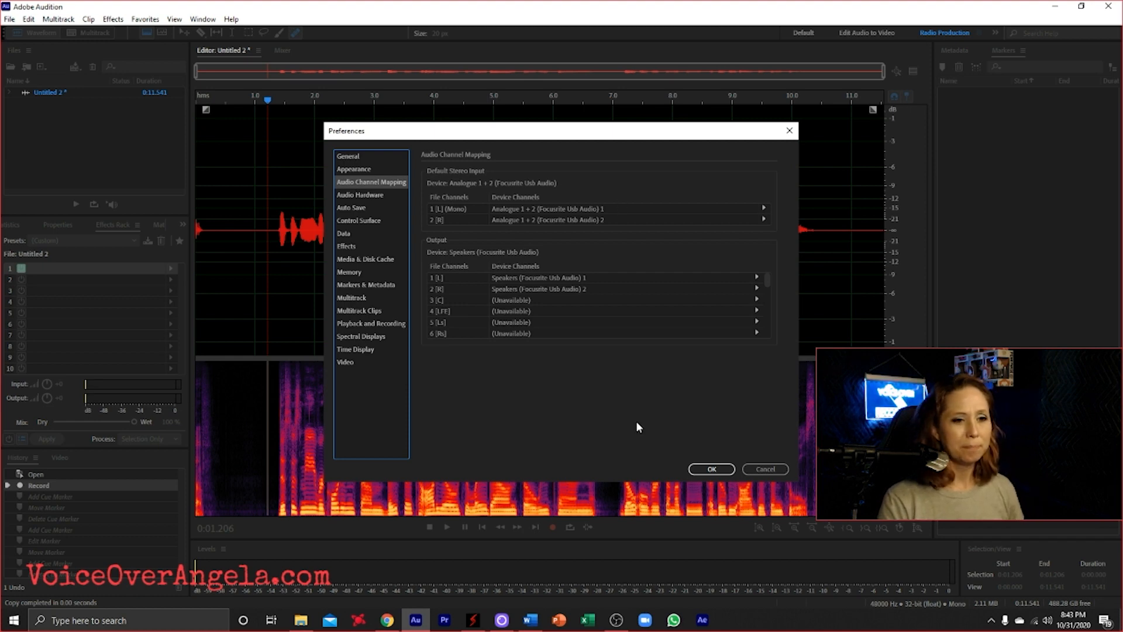
left_click(712, 469)
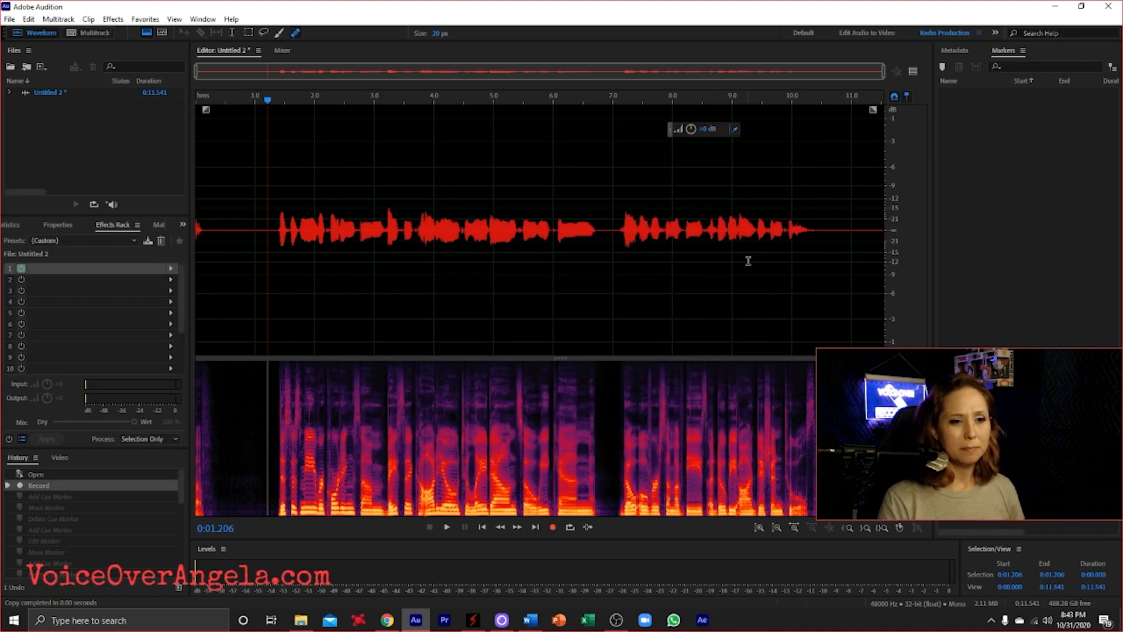